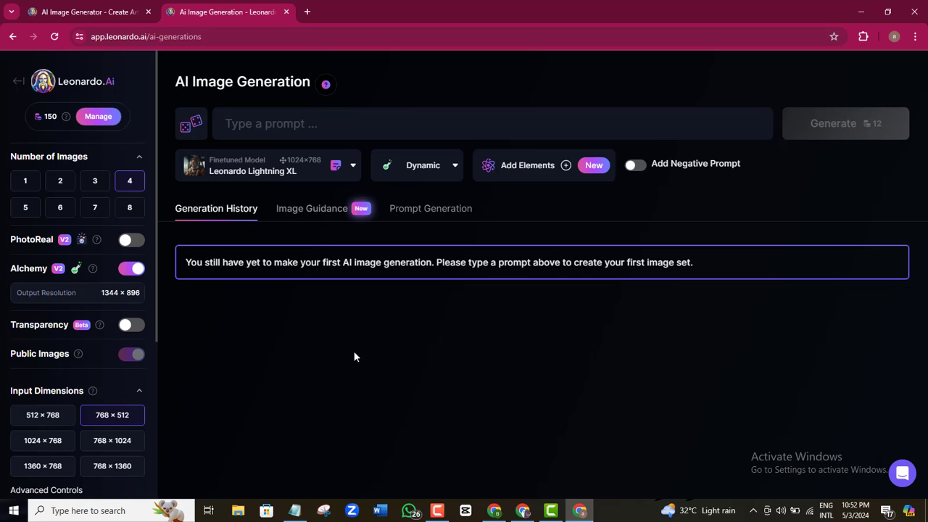
Step: Switch to YouTube and view the World Of Wonder channel's full description, links and channel details
{"action": "mouse_move", "coordinate": [550, 513]}
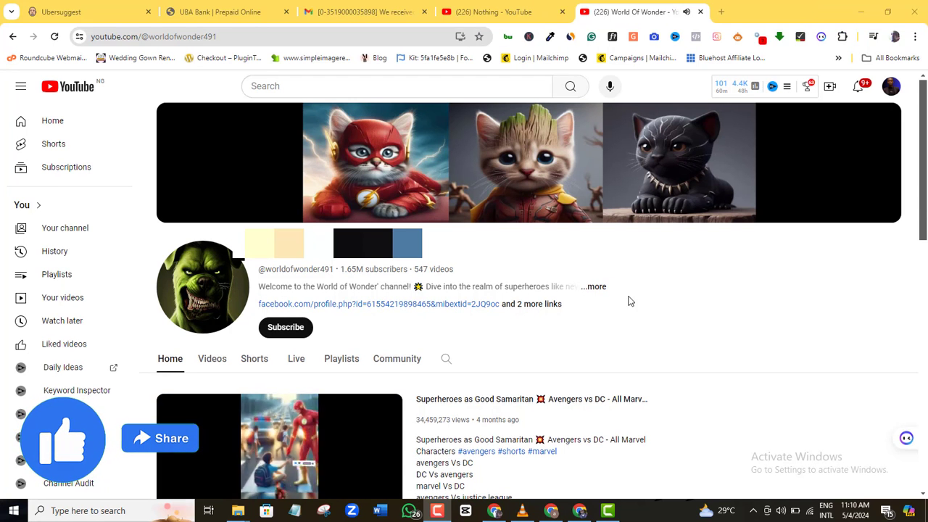
{"action": "left_click", "coordinate": [594, 288]}
{"action": "left_click_drag", "start_coordinate": [627, 252], "coordinate": [610, 383]}
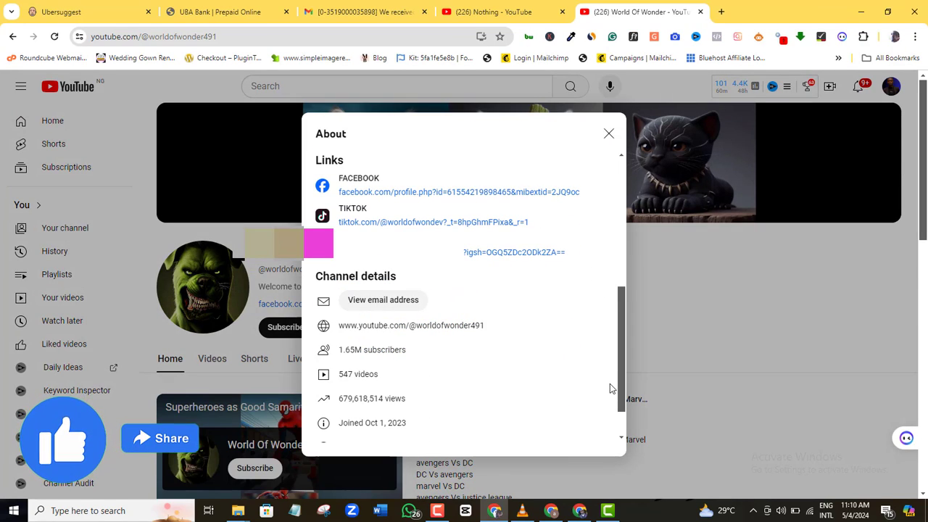
{"action": "left_click", "coordinate": [555, 464]}
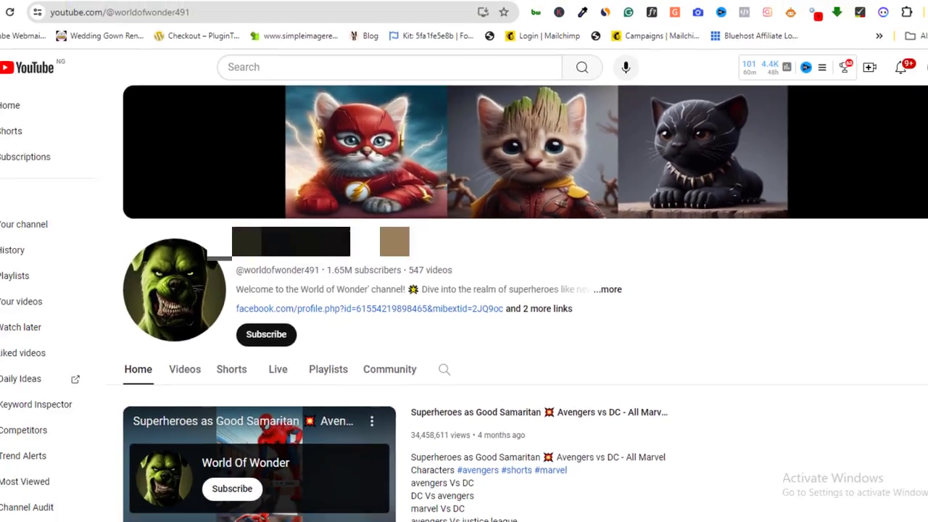
Step: Look through the World Of Wonder channel's home page and open its Shorts
{"action": "left_click_drag", "start_coordinate": [922, 199], "coordinate": [922, 292]}
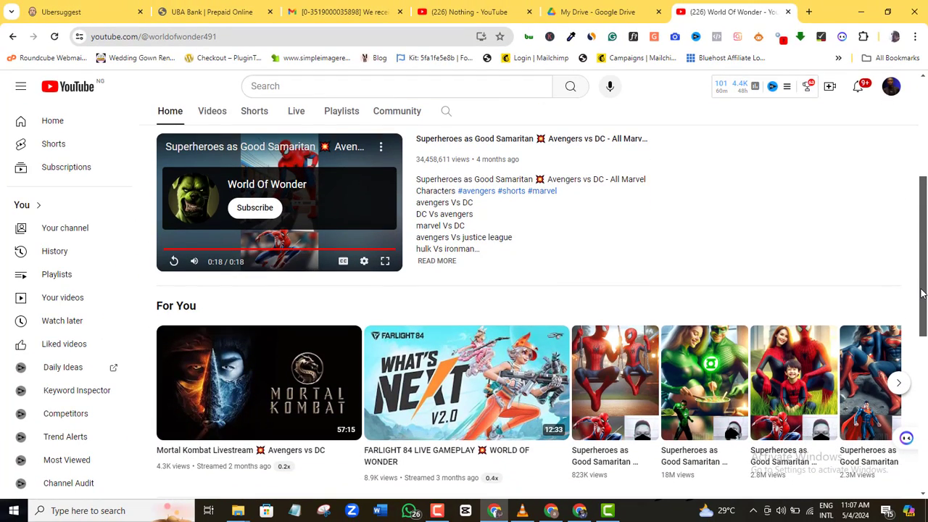
{"action": "left_click_drag", "start_coordinate": [922, 292], "coordinate": [919, 294]}
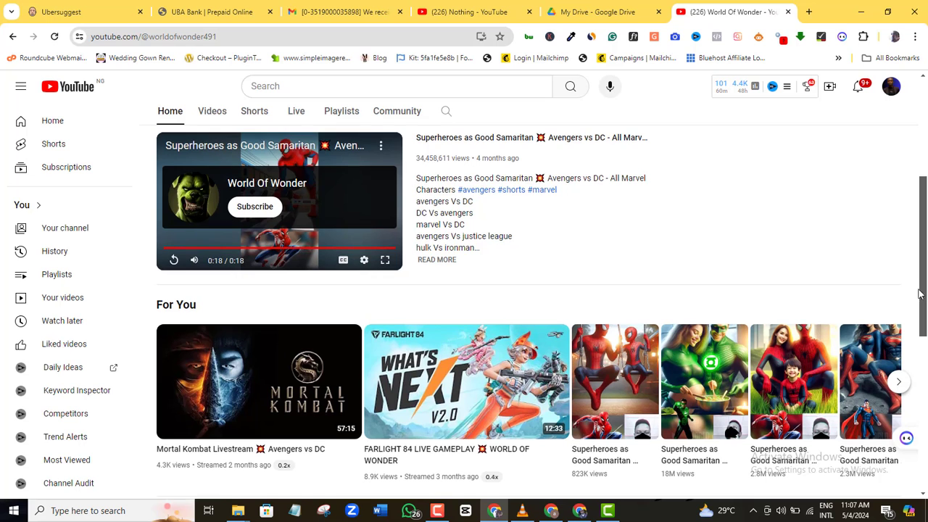
{"action": "left_click", "coordinate": [254, 111]}
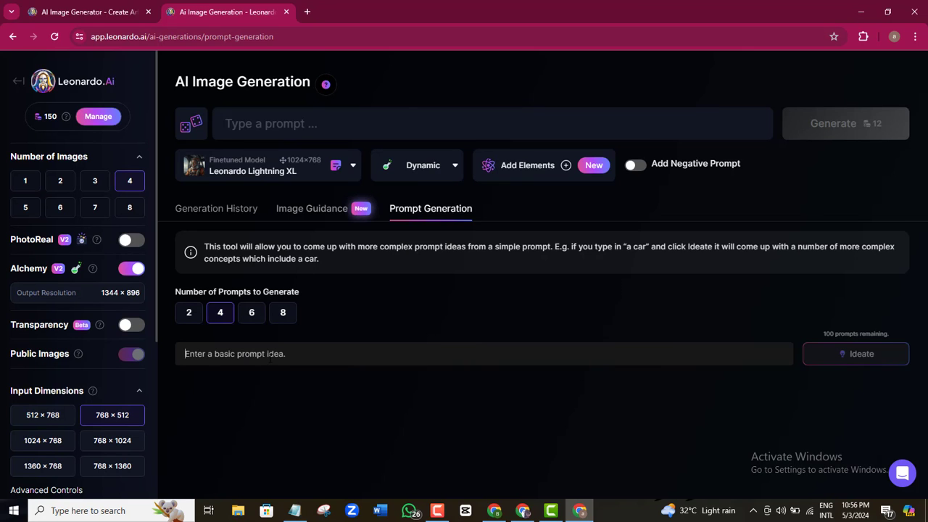
Step: Generate 2 prompt ideas in Leonardo.Ai from the basic prompt idea "Spiderman"
{"action": "left_click", "coordinate": [270, 354]}
{"action": "type", "text": "Spi"}
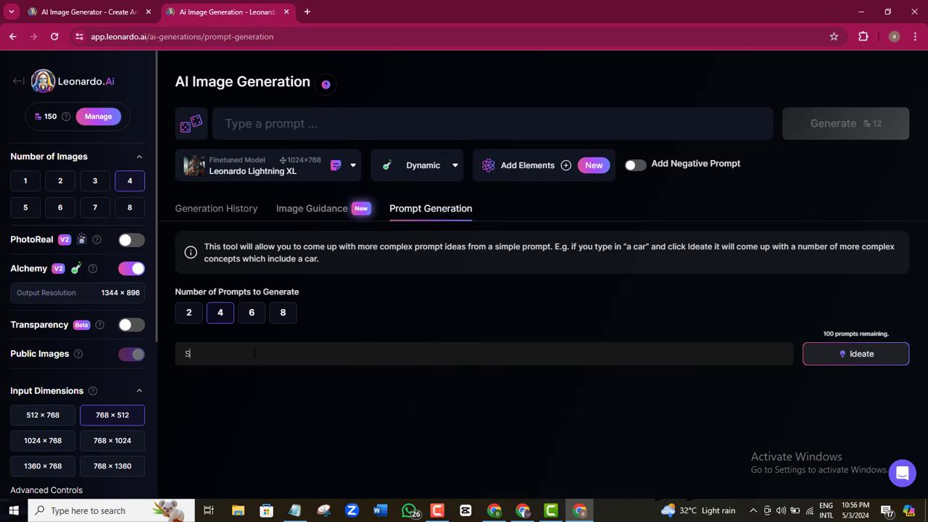
{"action": "type", "text": "derman"}
{"action": "left_click", "coordinate": [189, 312]}
{"action": "left_click", "coordinate": [856, 353]}
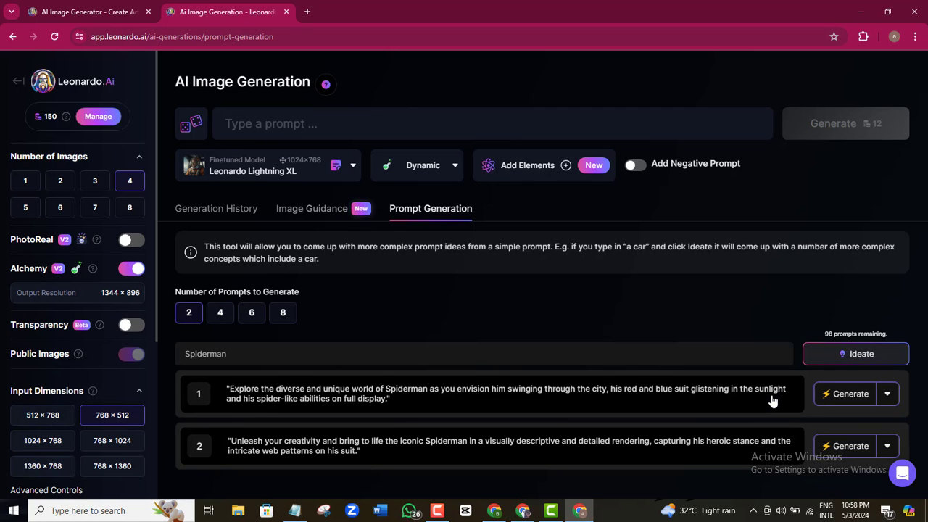
Step: Generate images from the first suggested Spiderman prompt, about swinging through the city, and view them
{"action": "left_click", "coordinate": [841, 395]}
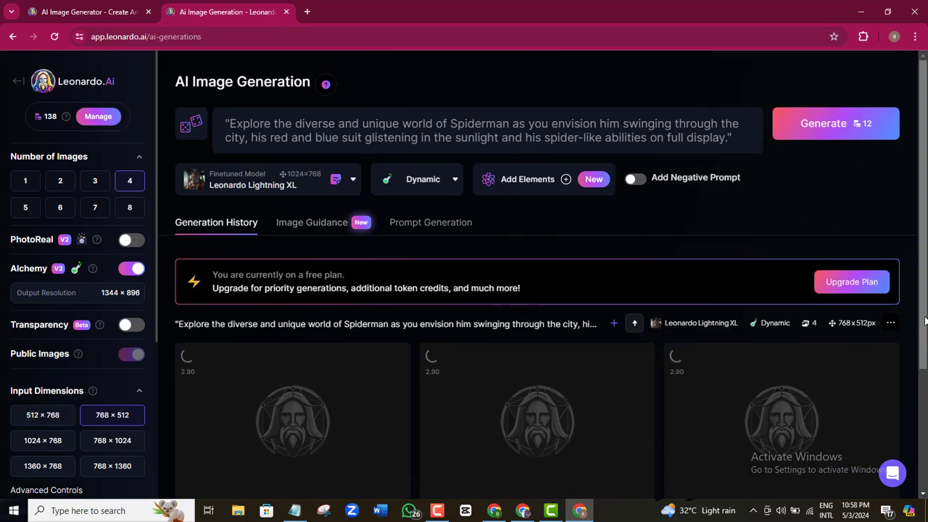
{"action": "scroll", "coordinate": [925, 321], "scroll_direction": "down", "scroll_amount": 3}
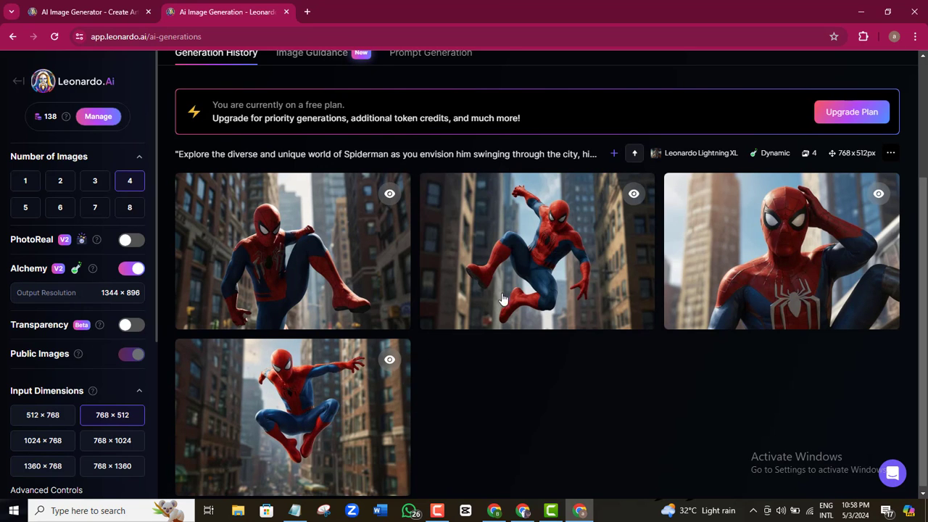
{"action": "mouse_move", "coordinate": [776, 284]}
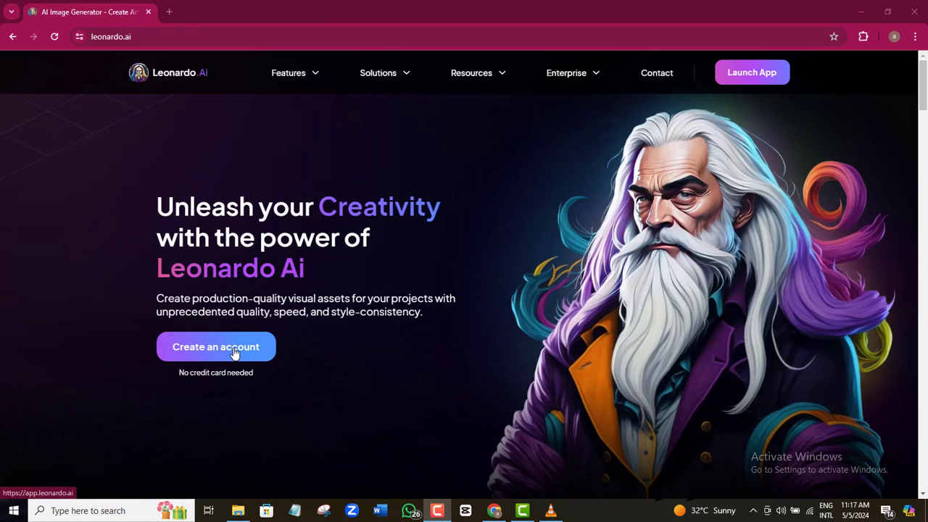
Step: Open the leonardo.ai website in the new browser tab
{"action": "left_click", "coordinate": [235, 353]}
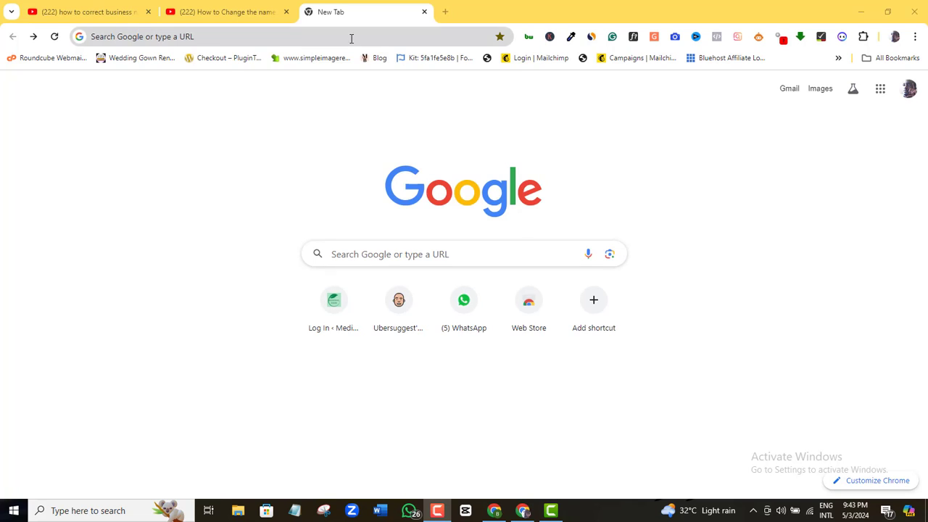
{"action": "left_click", "coordinate": [351, 36]}
{"action": "type", "text": "leo"}
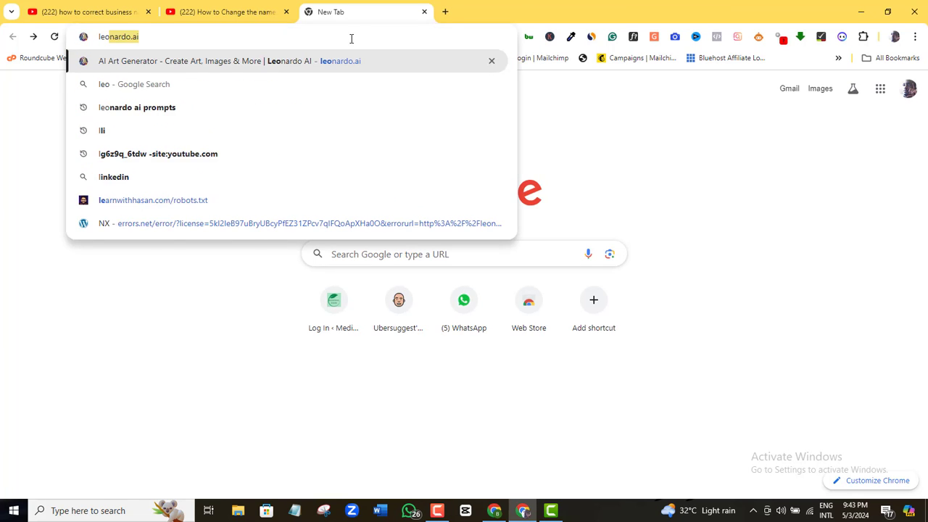
{"action": "type", "text": "nardo"}
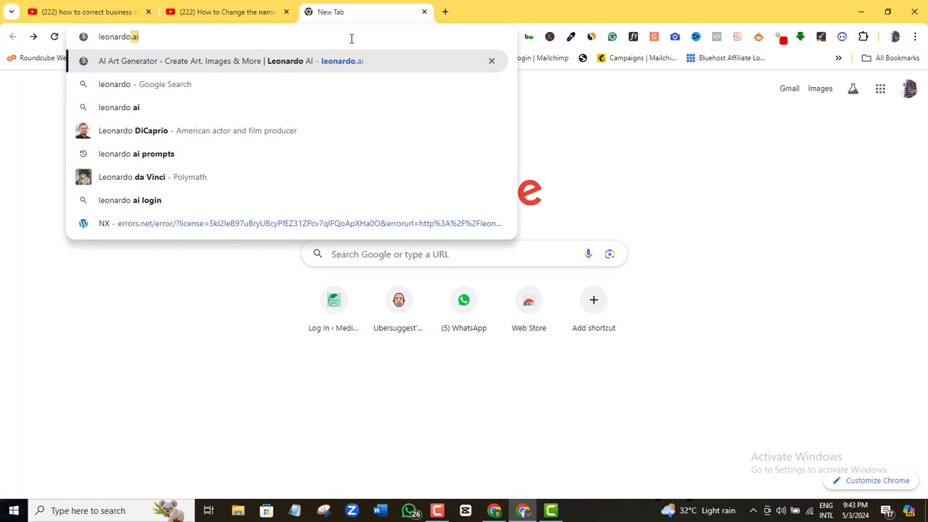
{"action": "type", "text": ".ai"}
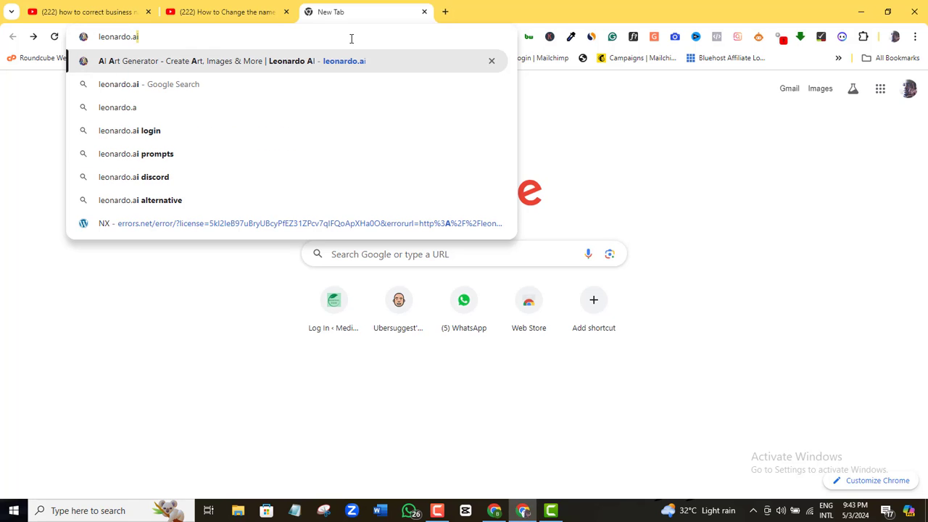
{"action": "key", "text": "Return"}
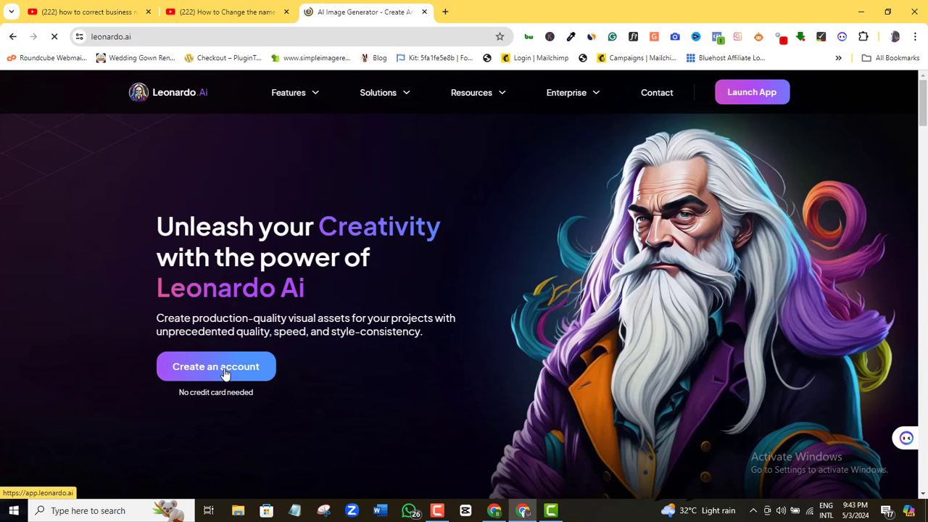
Step: Start creating a Leonardo.Ai account and sign up with the existing Google account
{"action": "left_click", "coordinate": [226, 372]}
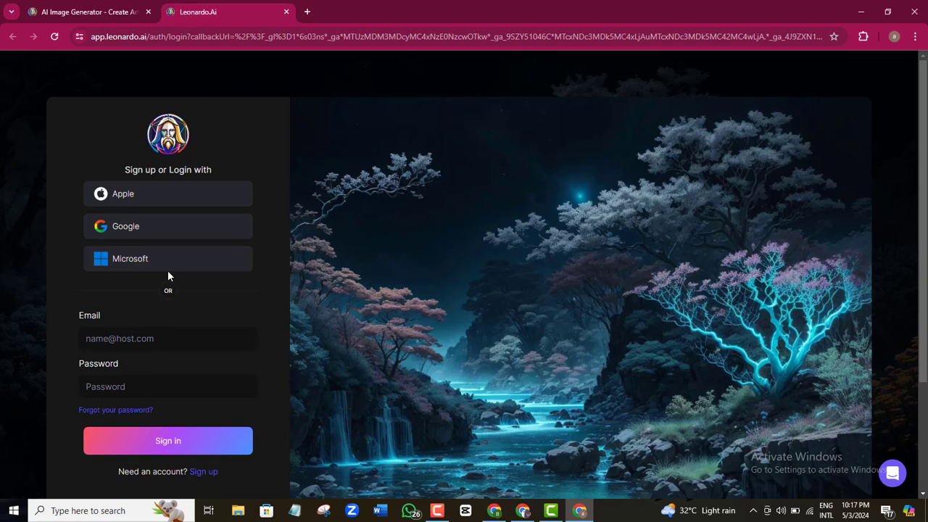
{"action": "left_click", "coordinate": [134, 234]}
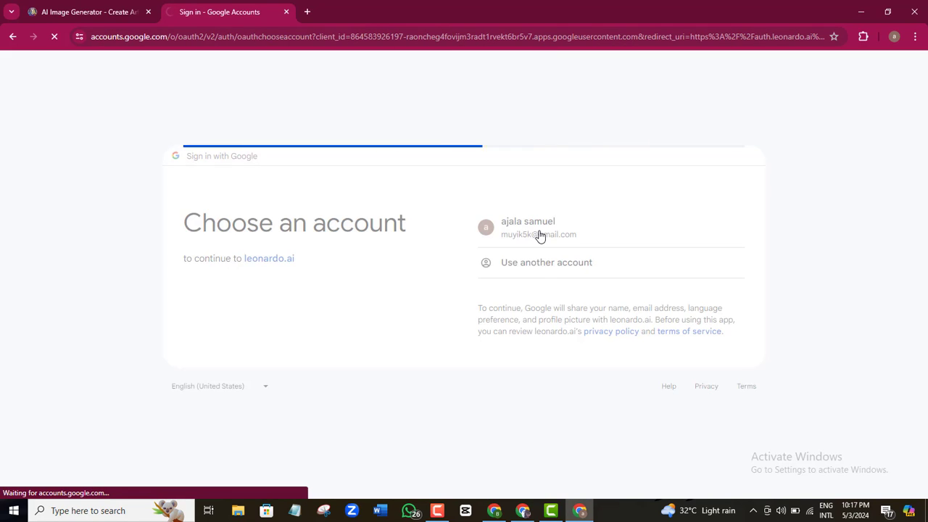
{"action": "left_click", "coordinate": [537, 234]}
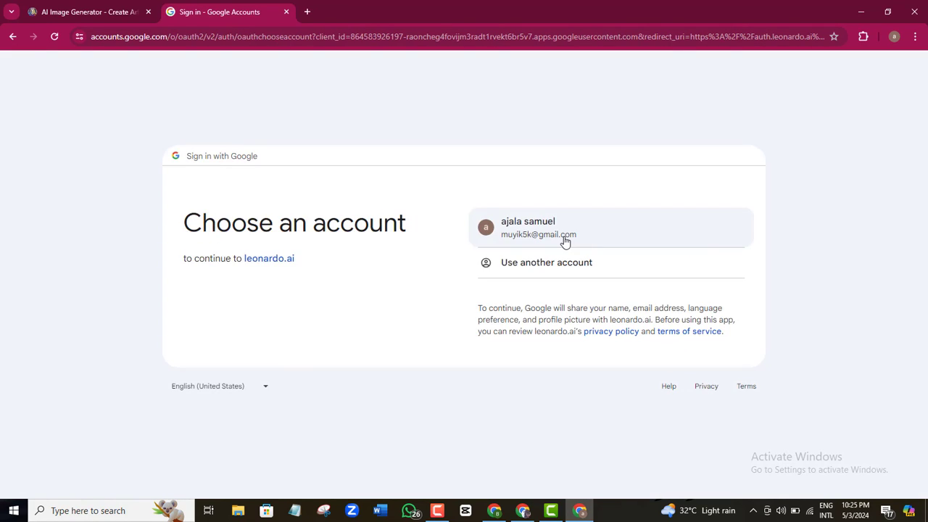
Step: Enter a username for the new account in the Get started form
{"action": "scroll", "coordinate": [912, 365], "scroll_direction": "down", "scroll_amount": 1}
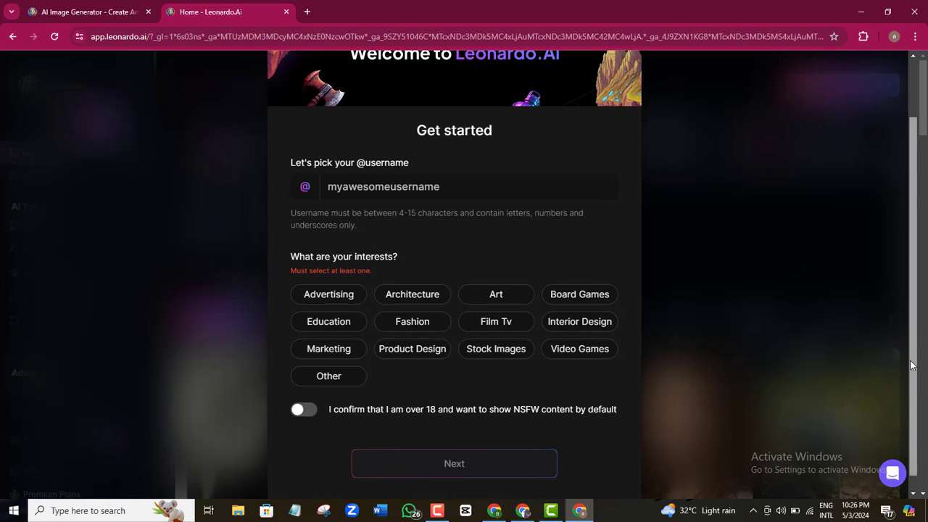
{"action": "scroll", "coordinate": [912, 365], "scroll_direction": "up", "scroll_amount": 1}
{"action": "left_click", "coordinate": [428, 199]}
{"action": "type", "text": "Muyik4real"}
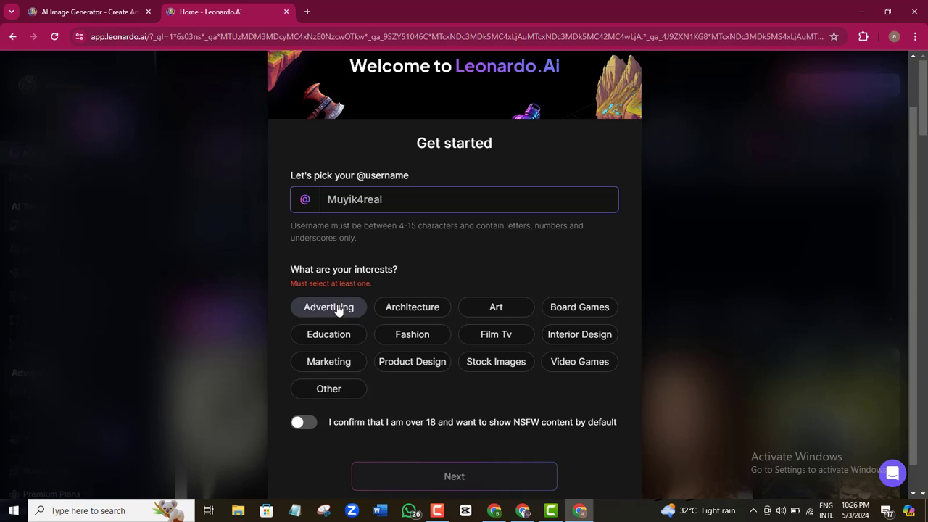
Step: Select the interests Advertising, Art, Board Games, Education, Fashion, Film Tv, Marketing, Stock Images and Other, and enable the over-18 NSFW content confirmation
{"action": "left_click", "coordinate": [361, 309]}
{"action": "left_click", "coordinate": [493, 308]}
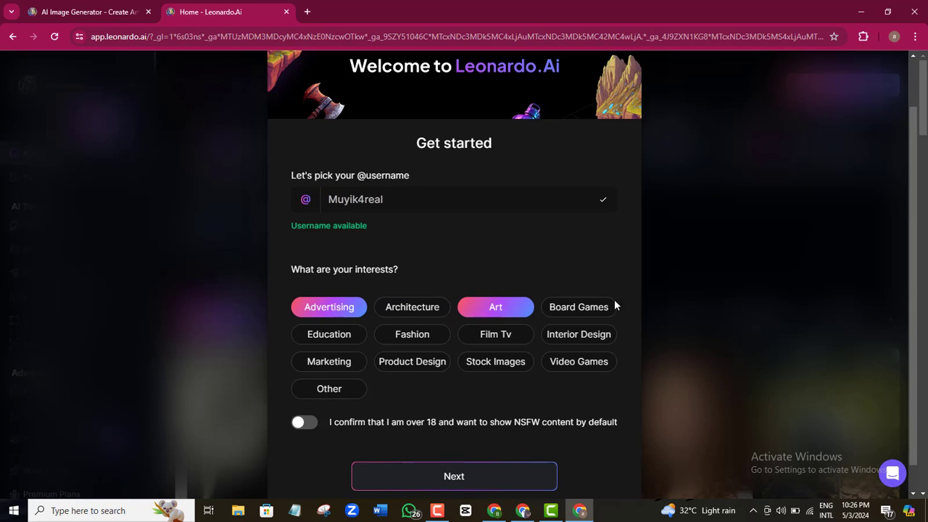
{"action": "left_click", "coordinate": [607, 306]}
{"action": "left_click", "coordinate": [333, 345]}
{"action": "left_click", "coordinate": [421, 343]}
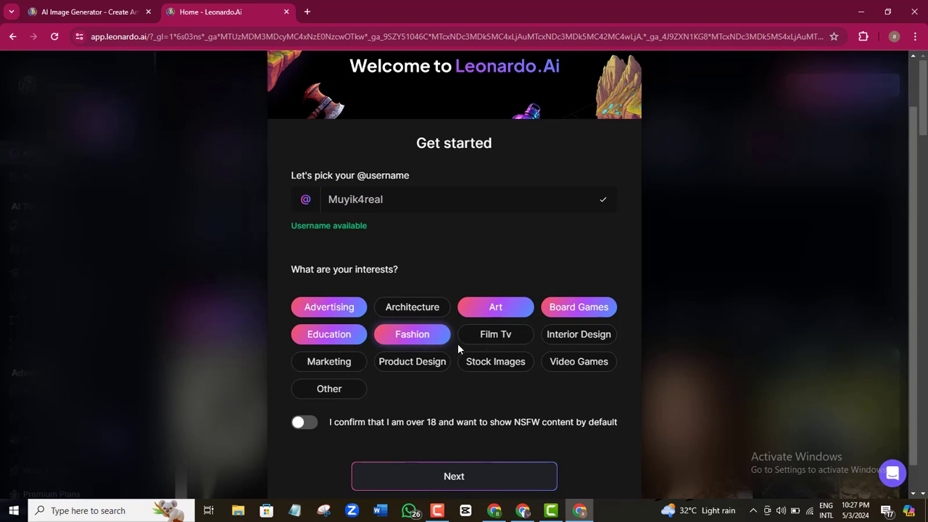
{"action": "left_click", "coordinate": [489, 343]}
{"action": "left_click", "coordinate": [331, 362]}
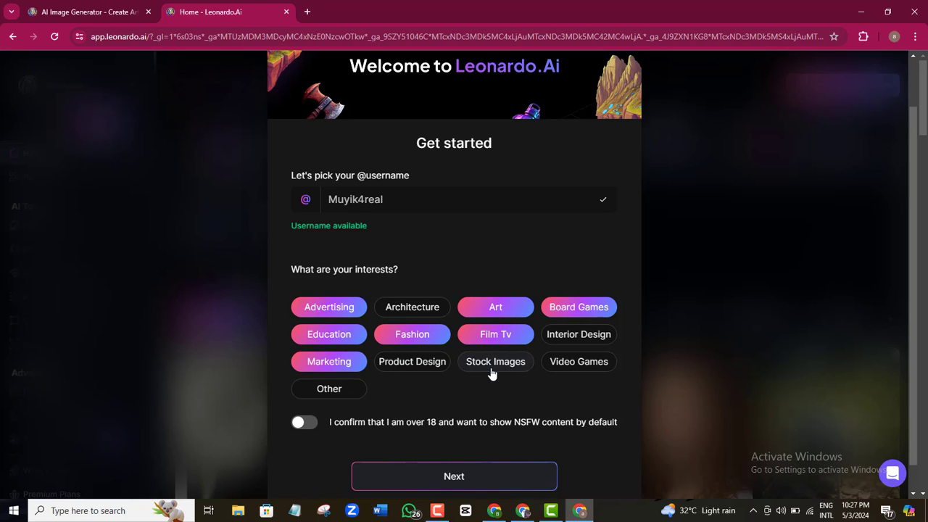
{"action": "left_click", "coordinate": [491, 366]}
{"action": "left_click", "coordinate": [352, 392]}
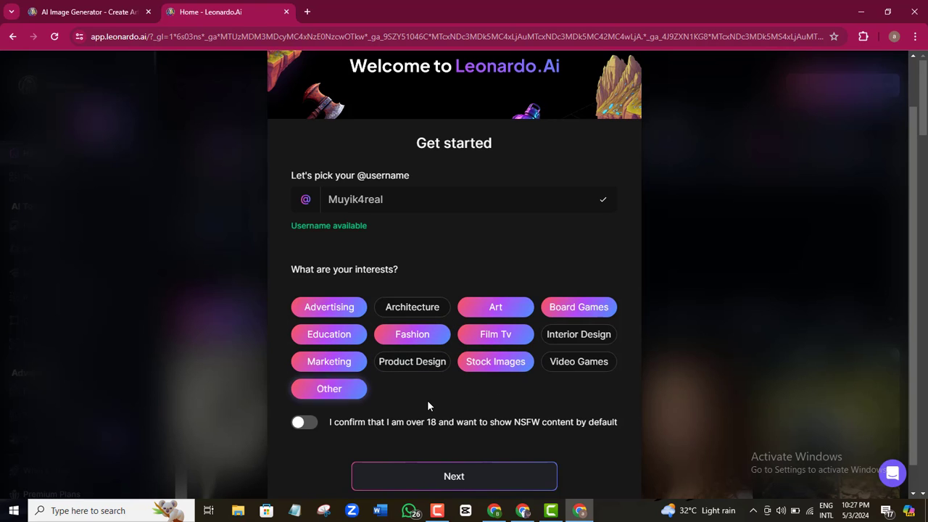
{"action": "left_click", "coordinate": [310, 423]}
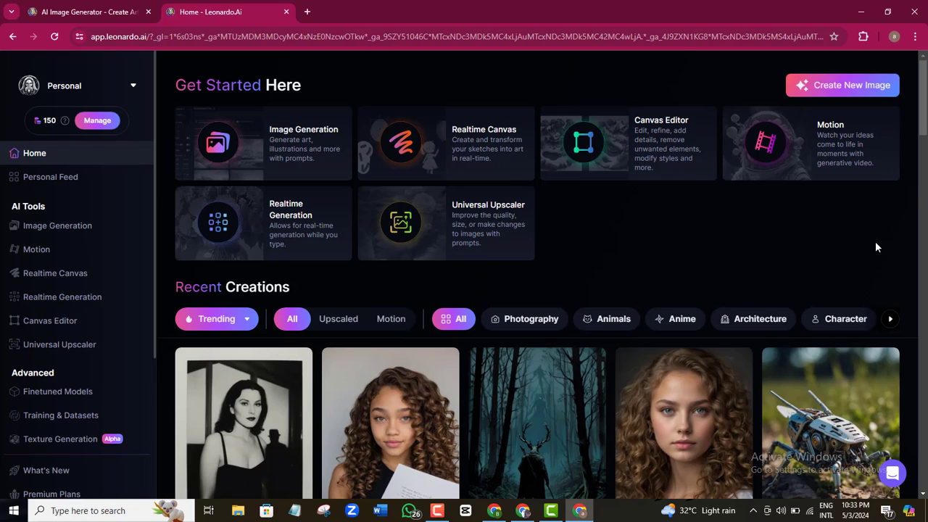
Step: Browse the trending Recent Creations on the home page and examine the images and their prompts
{"action": "left_click", "coordinate": [927, 243]}
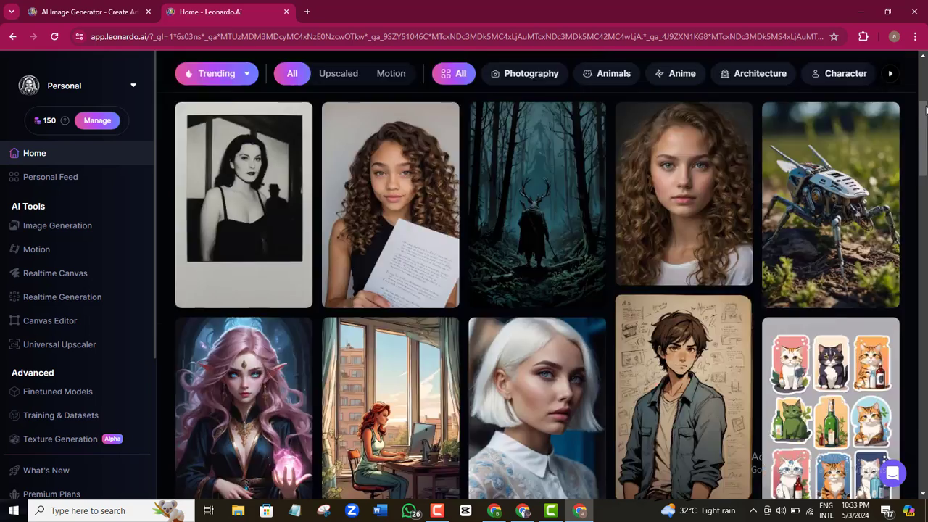
{"action": "scroll", "coordinate": [767, 237], "scroll_direction": "up", "scroll_amount": 3}
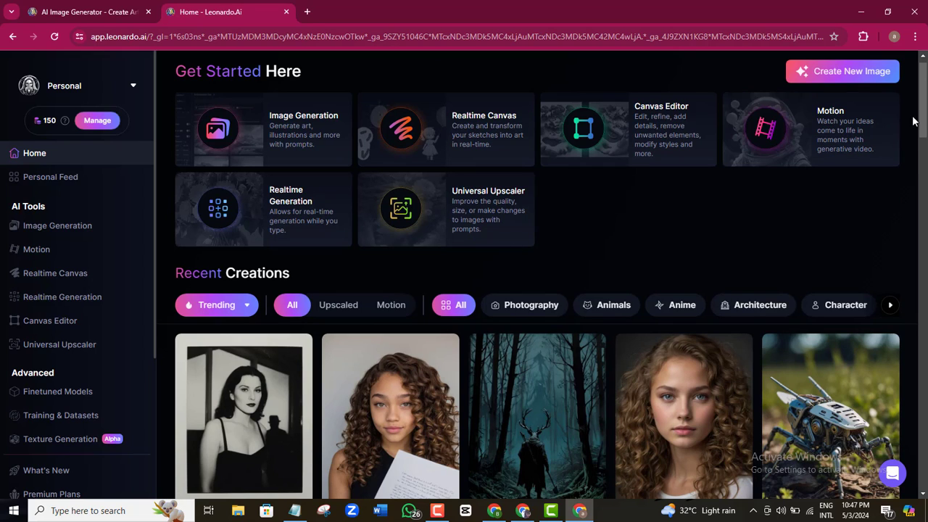
{"action": "left_click_drag", "start_coordinate": [926, 111], "coordinate": [927, 376]}
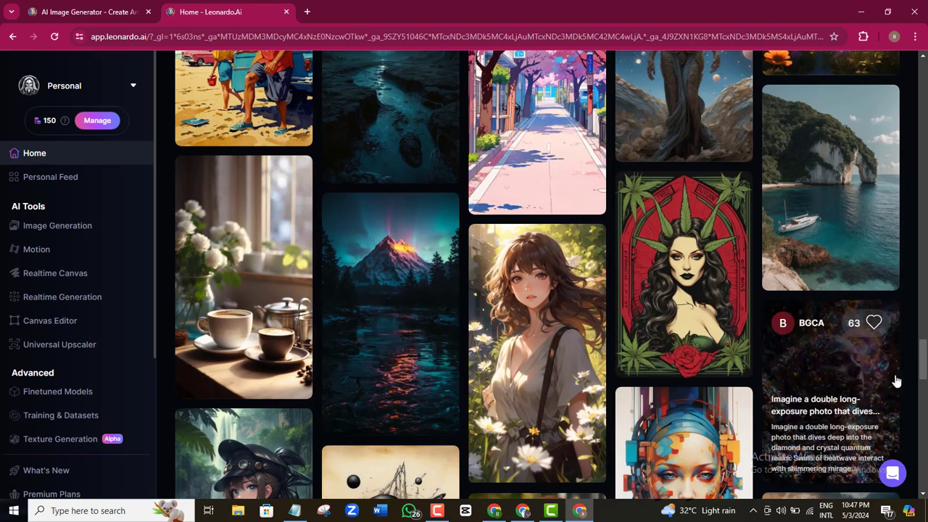
{"action": "scroll", "coordinate": [923, 361], "scroll_direction": "down", "scroll_amount": 5}
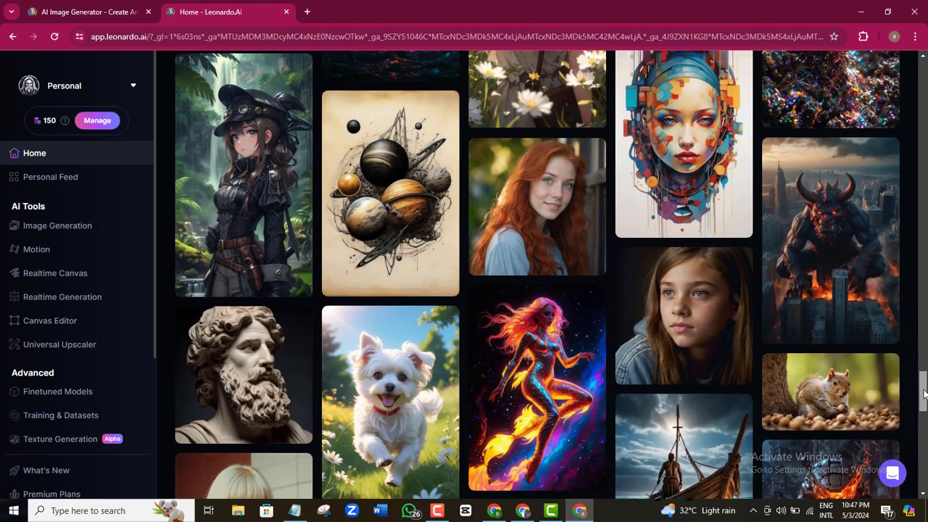
{"action": "scroll", "coordinate": [923, 398], "scroll_direction": "down", "scroll_amount": 5}
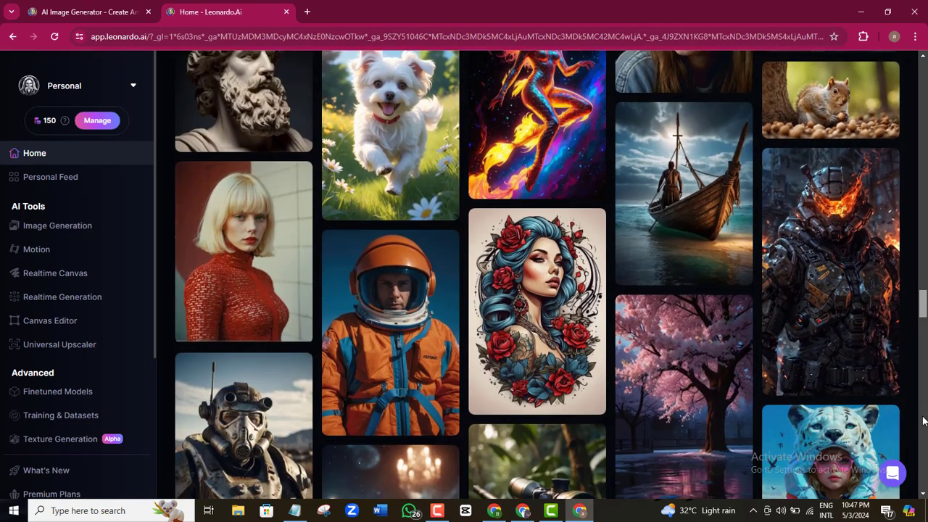
{"action": "scroll", "coordinate": [923, 430], "scroll_direction": "down", "scroll_amount": 7}
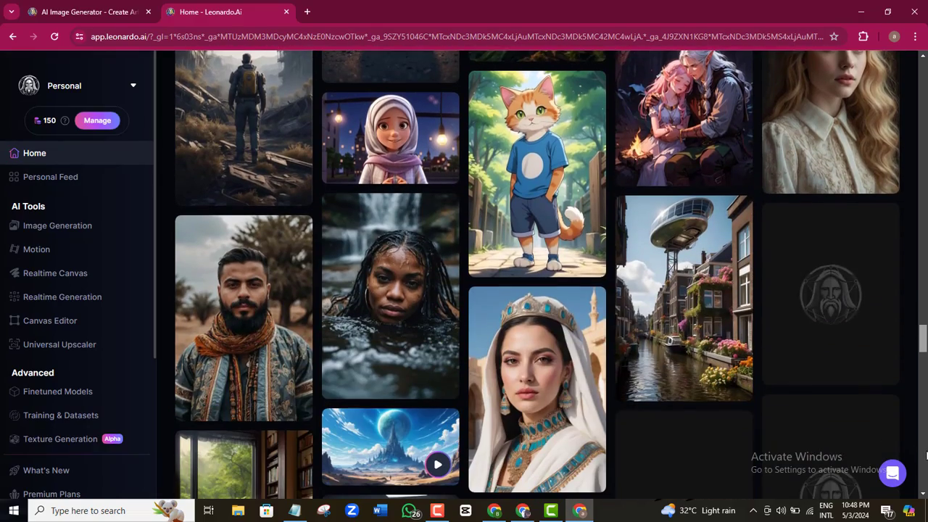
{"action": "scroll", "coordinate": [925, 449], "scroll_direction": "down", "scroll_amount": 6}
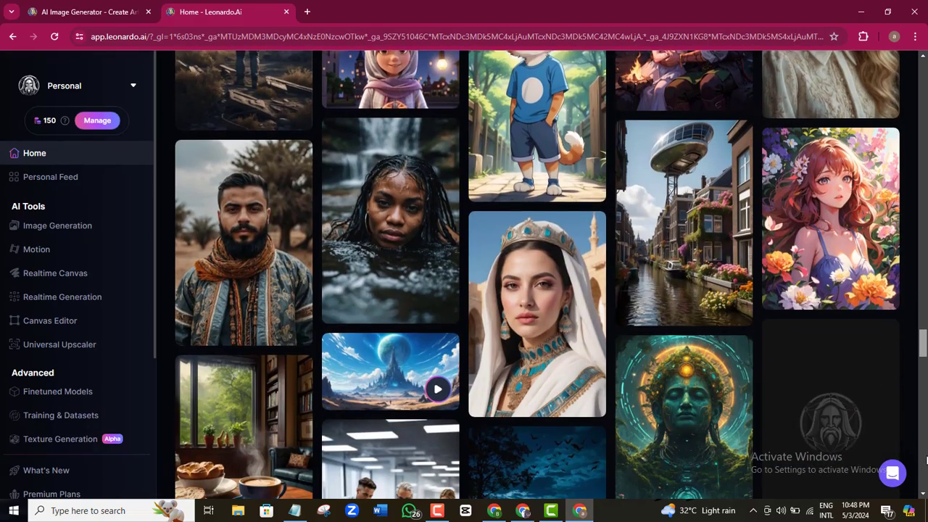
{"action": "scroll", "coordinate": [907, 307], "scroll_direction": "up", "scroll_amount": 20}
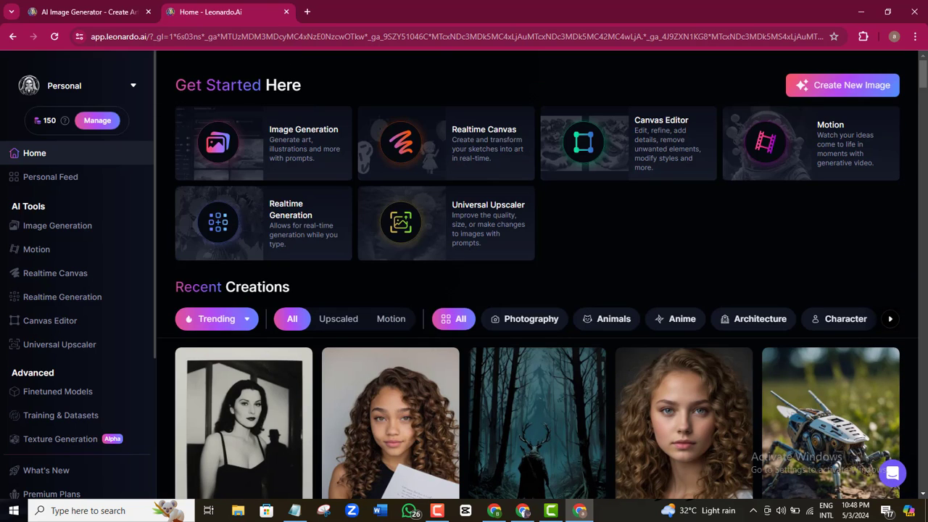
{"action": "left_click_drag", "start_coordinate": [923, 74], "coordinate": [923, 89]}
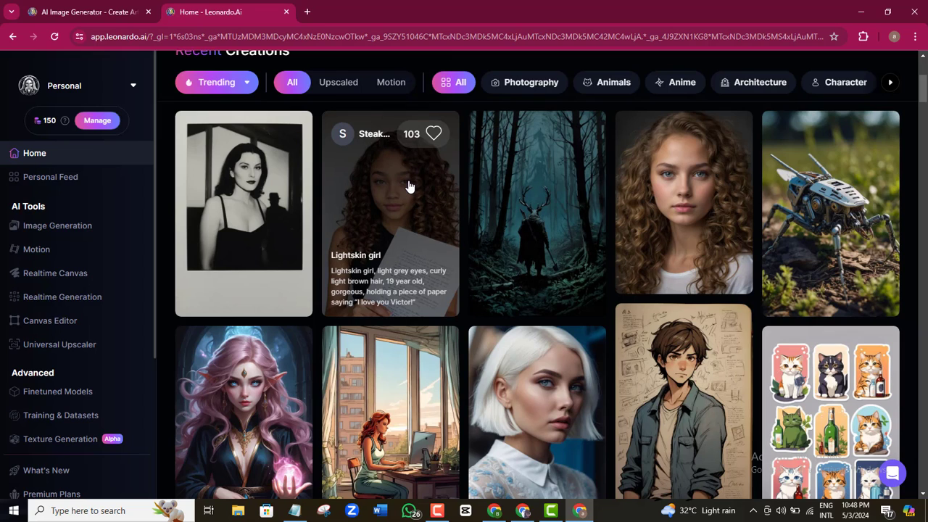
Step: Open the details of the Lightskin girl image in Recent Creations and copy its prompt text
{"action": "left_click", "coordinate": [410, 187]}
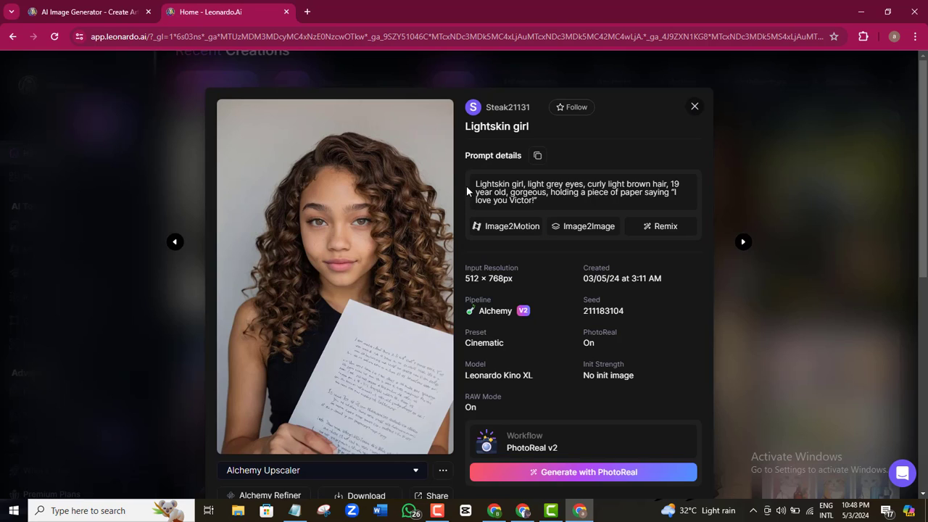
{"action": "left_click_drag", "start_coordinate": [476, 185], "coordinate": [542, 201]}
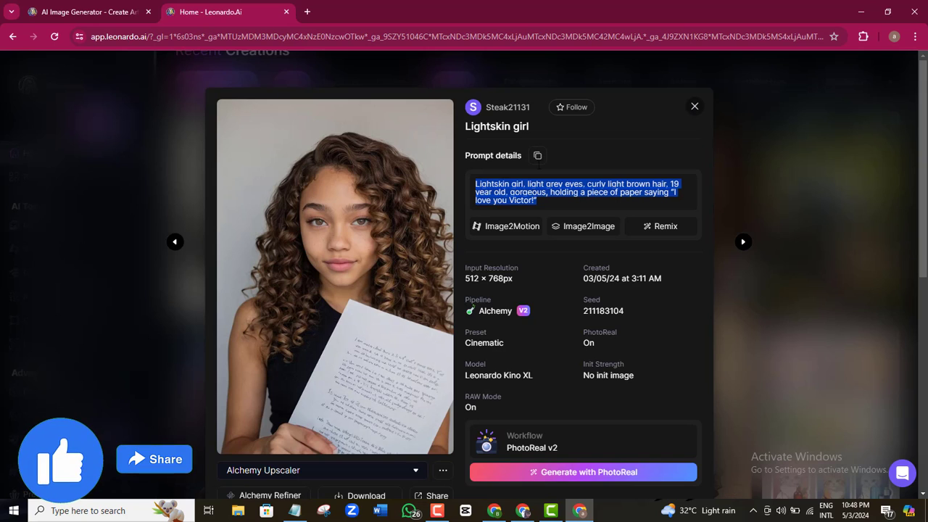
{"action": "right_click", "coordinate": [544, 206]}
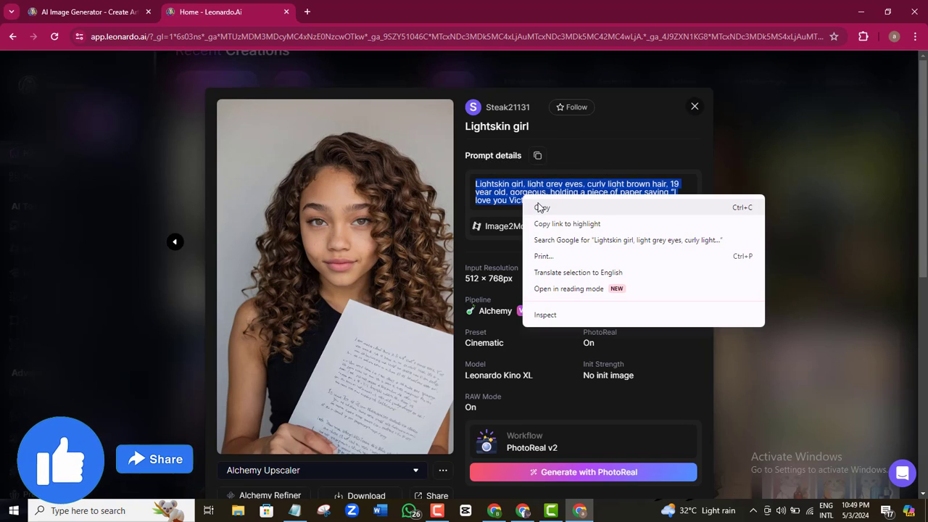
{"action": "left_click", "coordinate": [540, 208]}
{"action": "left_click", "coordinate": [543, 203]}
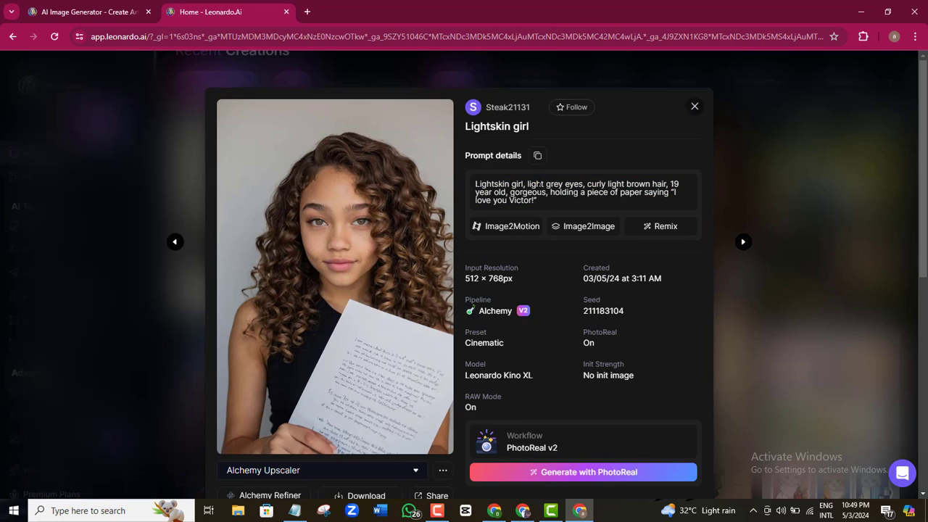
{"action": "left_click", "coordinate": [538, 157]}
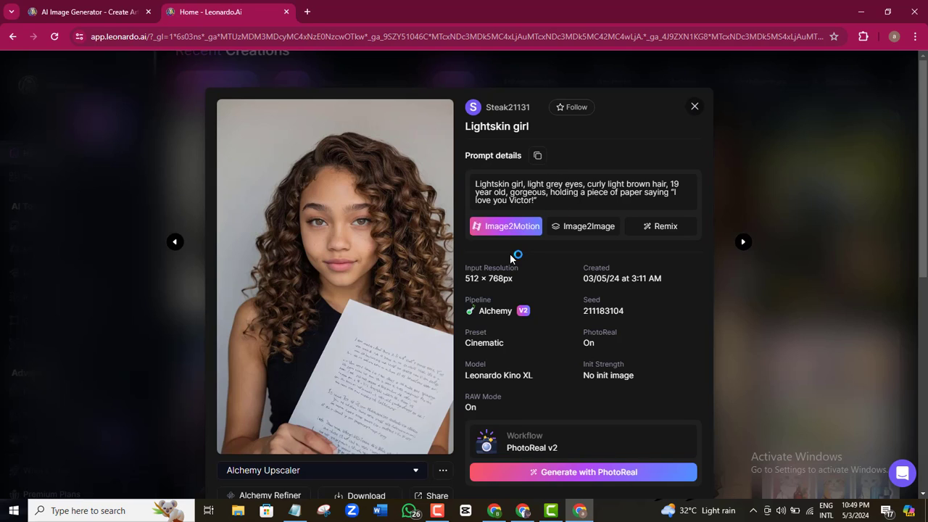
{"action": "left_click", "coordinate": [695, 107]}
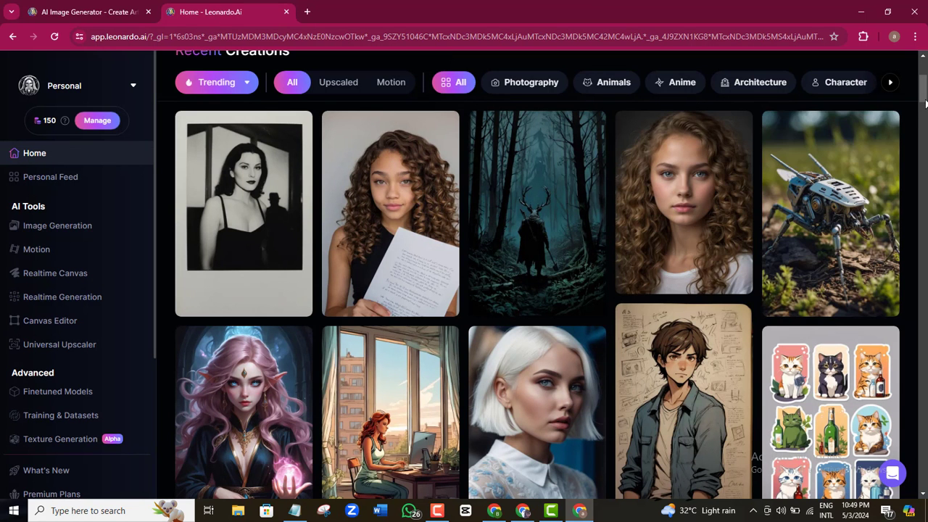
Step: Open the Image Generation tool from the home page's Get Started Here section
{"action": "scroll", "coordinate": [920, 102], "scroll_direction": "down", "scroll_amount": 4}
{"action": "scroll", "coordinate": [919, 109], "scroll_direction": "down", "scroll_amount": 10}
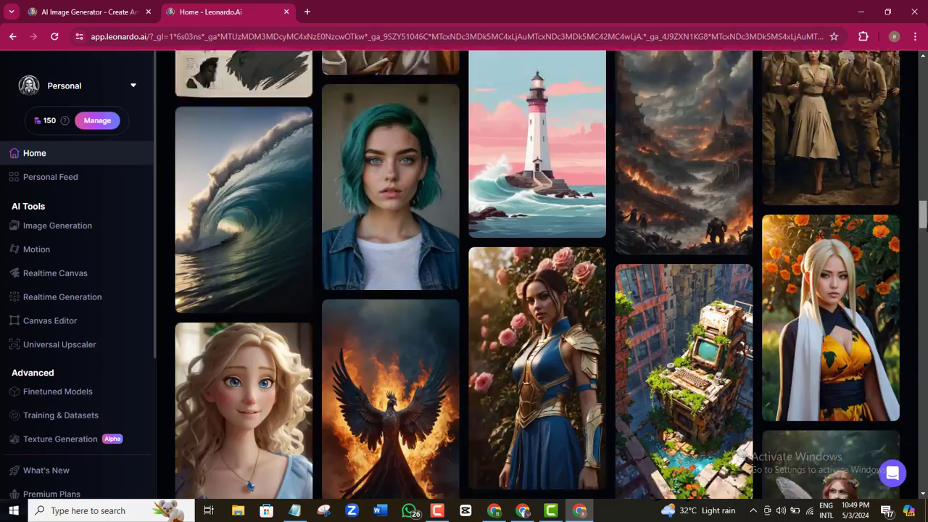
{"action": "left_click_drag", "start_coordinate": [922, 223], "coordinate": [892, 80]}
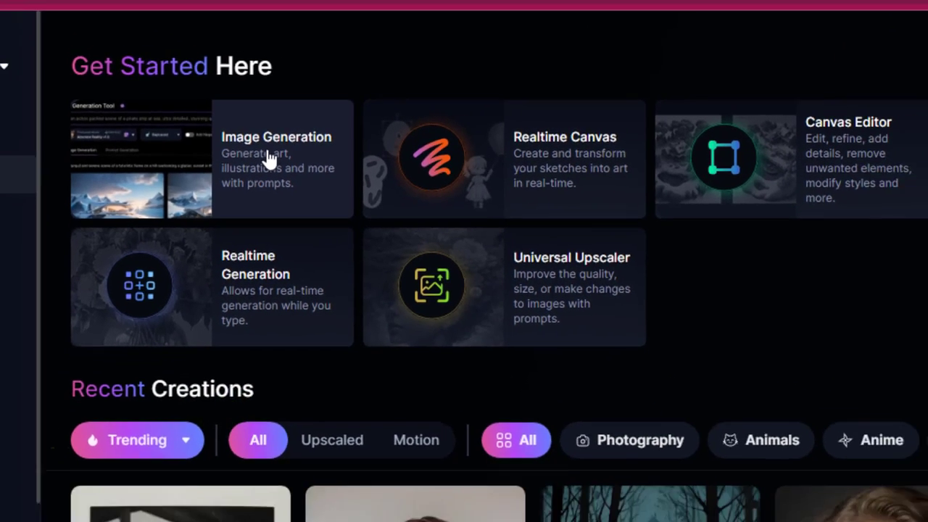
{"action": "left_click", "coordinate": [259, 161]}
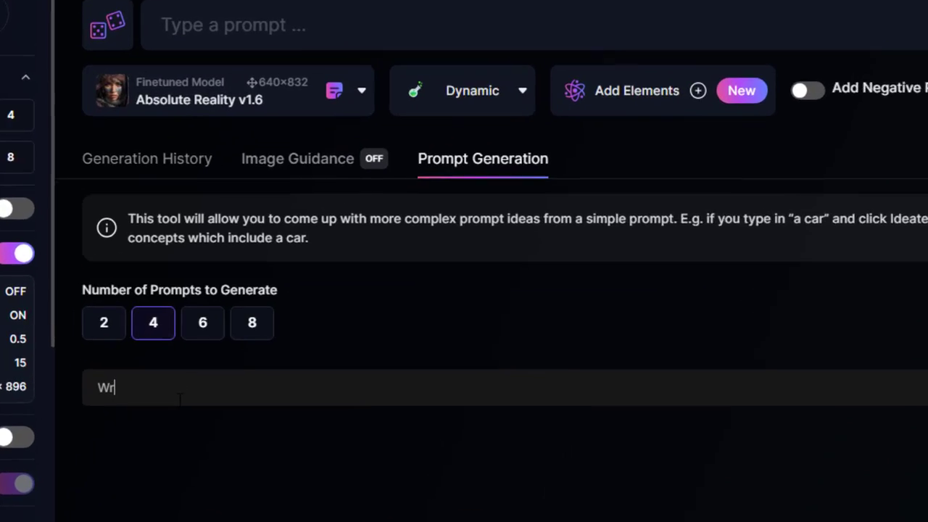
Step: Ideate prompts from the basic idea "Writers block" and generate images from the first suggested prompt
{"action": "type", "text": "iters block"}
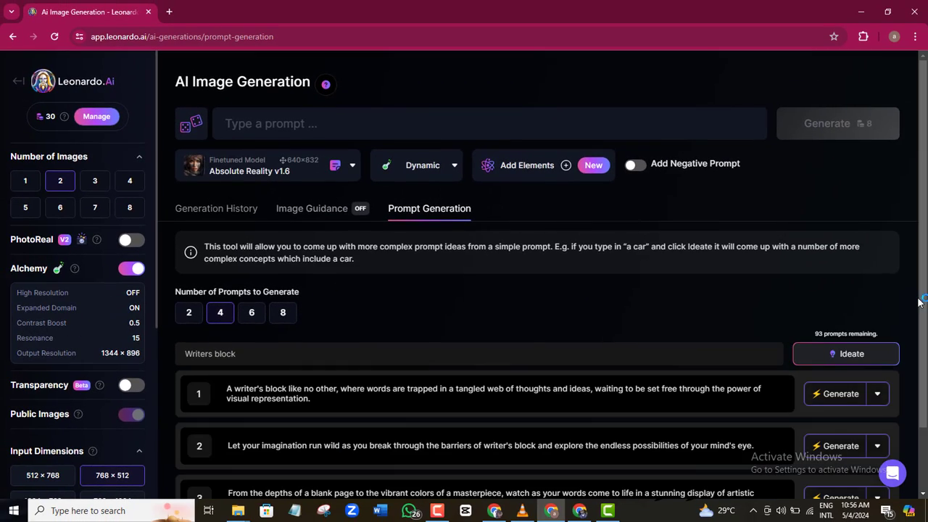
{"action": "scroll", "coordinate": [924, 319], "scroll_direction": "down", "scroll_amount": 1}
{"action": "scroll", "coordinate": [924, 319], "scroll_direction": "down", "scroll_amount": 2}
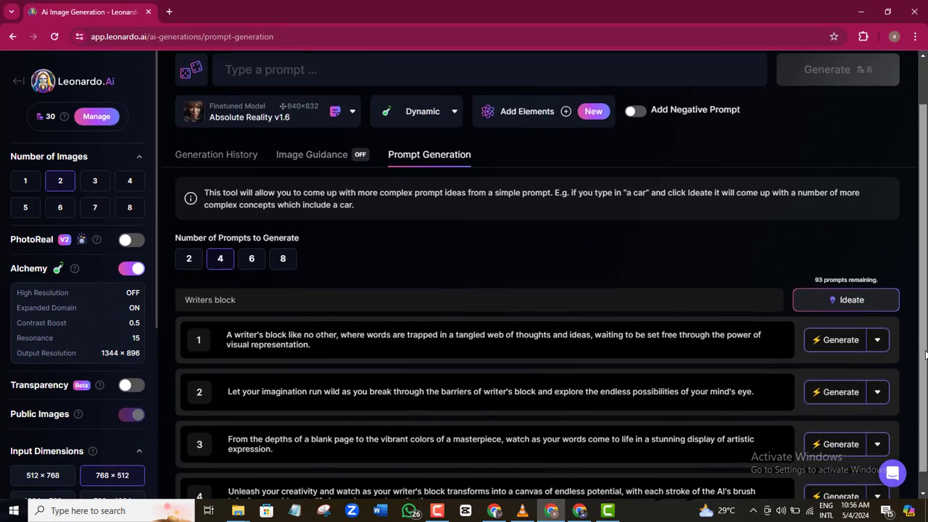
{"action": "left_click", "coordinate": [837, 316]}
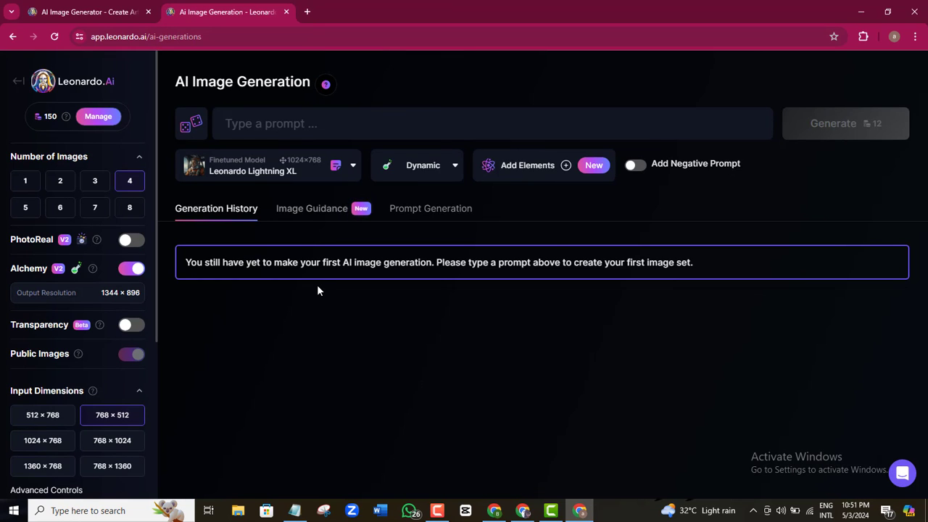
Step: Switch to YouTube and read the World Of Wonder channel's full About description, links and channel details
{"action": "mouse_move", "coordinate": [551, 513]}
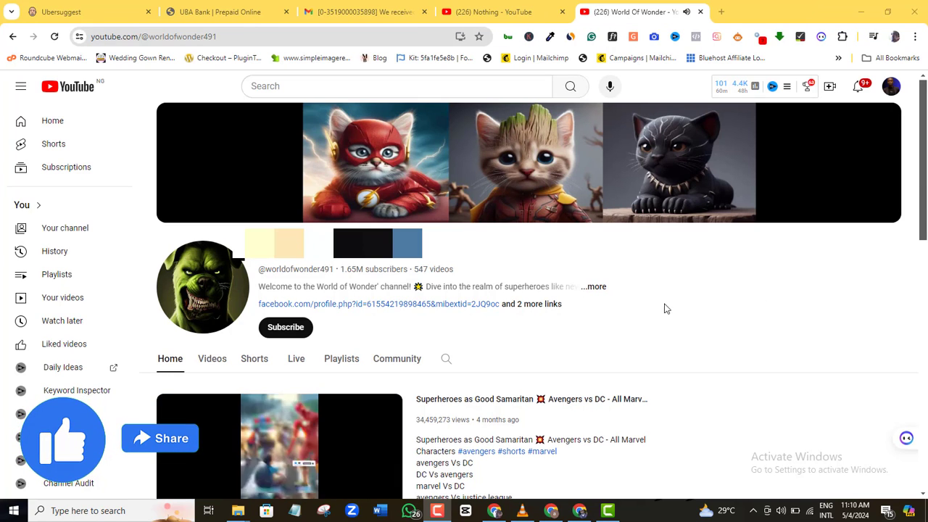
{"action": "left_click", "coordinate": [593, 286]}
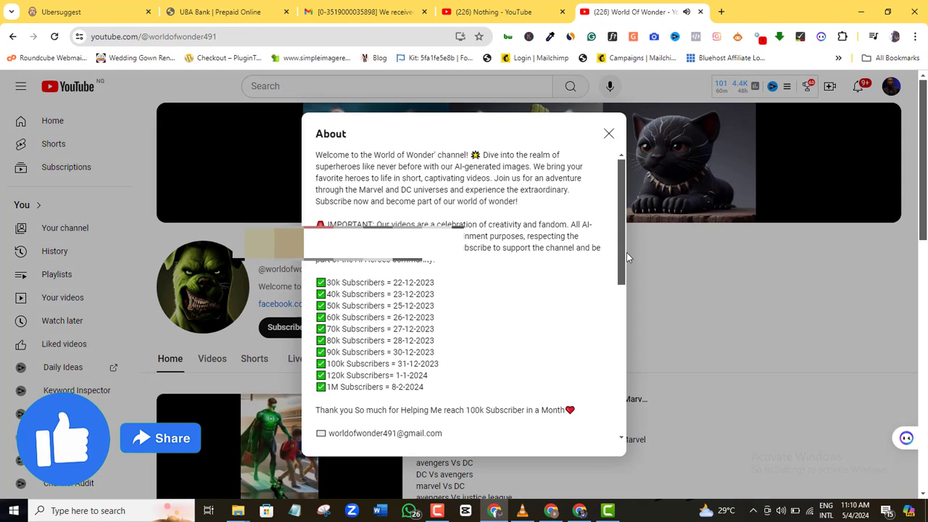
{"action": "left_click_drag", "start_coordinate": [622, 254], "coordinate": [609, 383]}
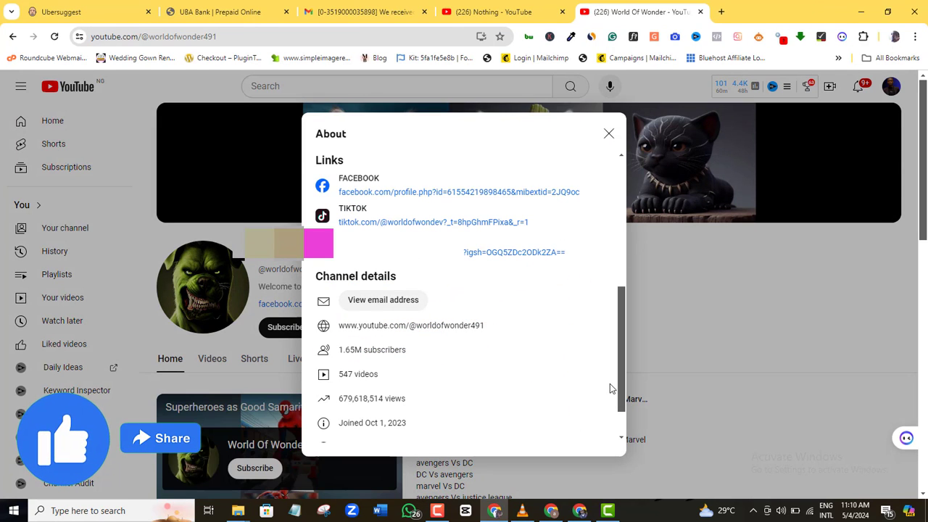
{"action": "left_click", "coordinate": [554, 464]}
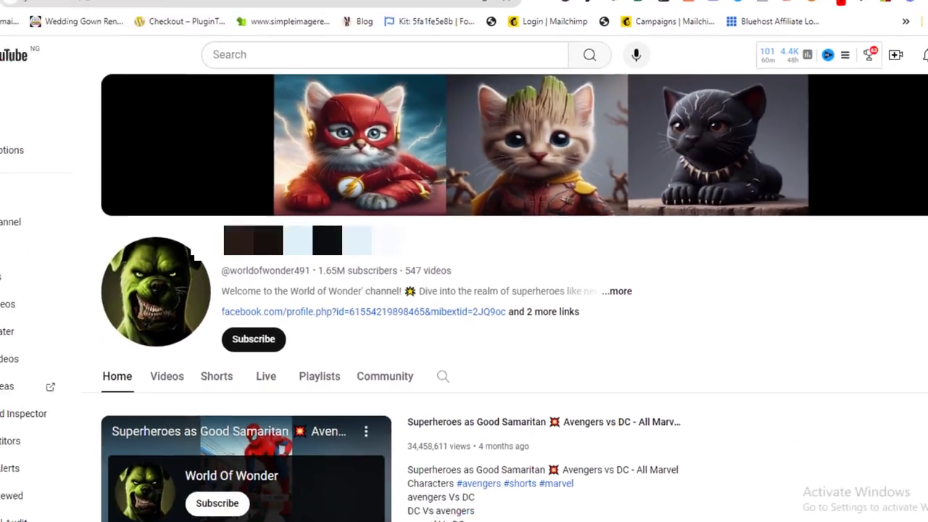
Step: Examine the World Of Wonder channel's home page videos and its collection of superhero Shorts
{"action": "scroll", "coordinate": [923, 278], "scroll_direction": "down", "scroll_amount": 3}
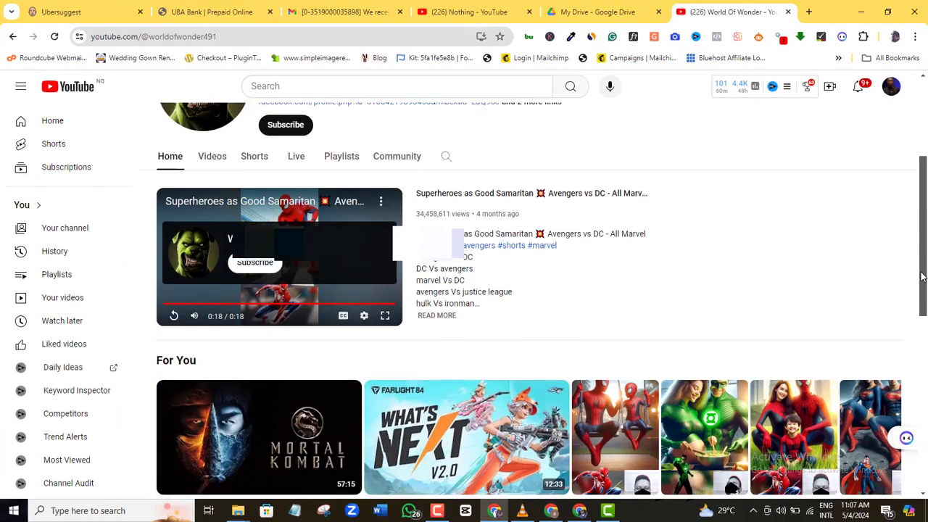
{"action": "scroll", "coordinate": [922, 278], "scroll_direction": "down", "scroll_amount": 2}
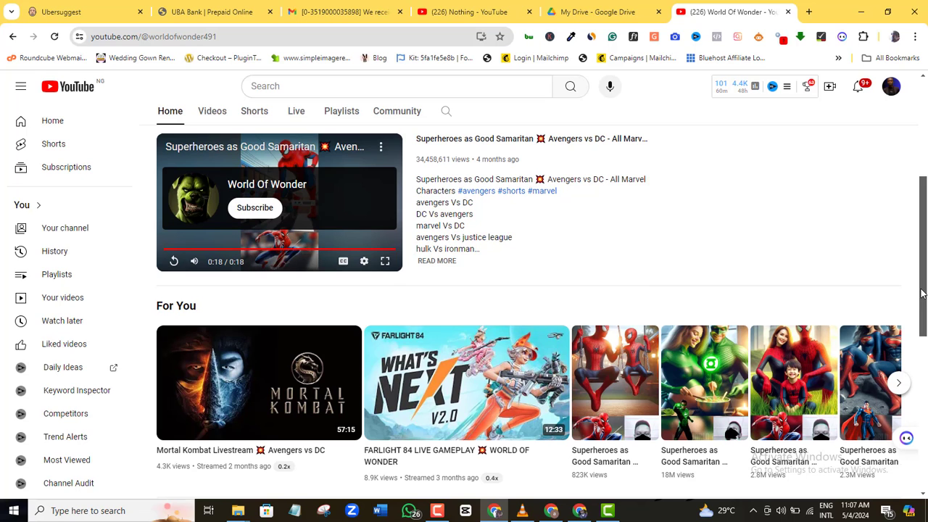
{"action": "left_click", "coordinate": [255, 111]}
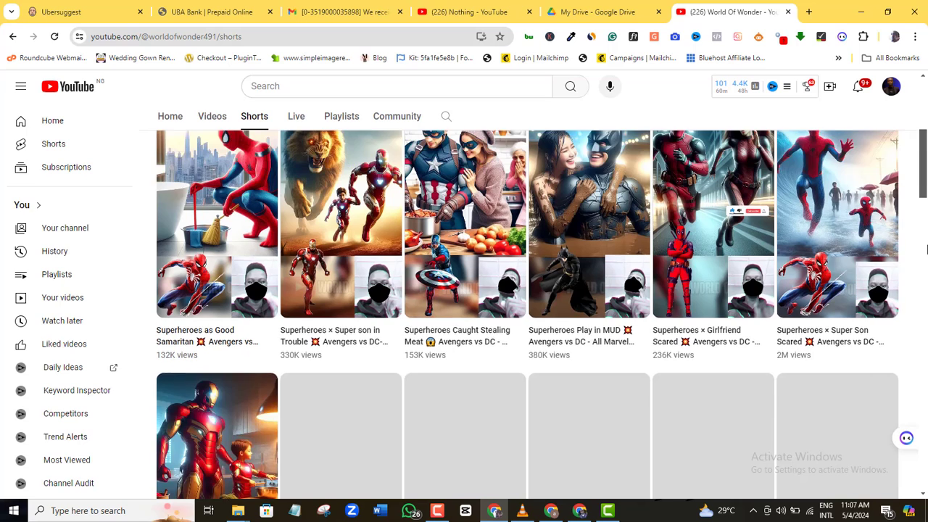
{"action": "left_click", "coordinate": [746, 276]}
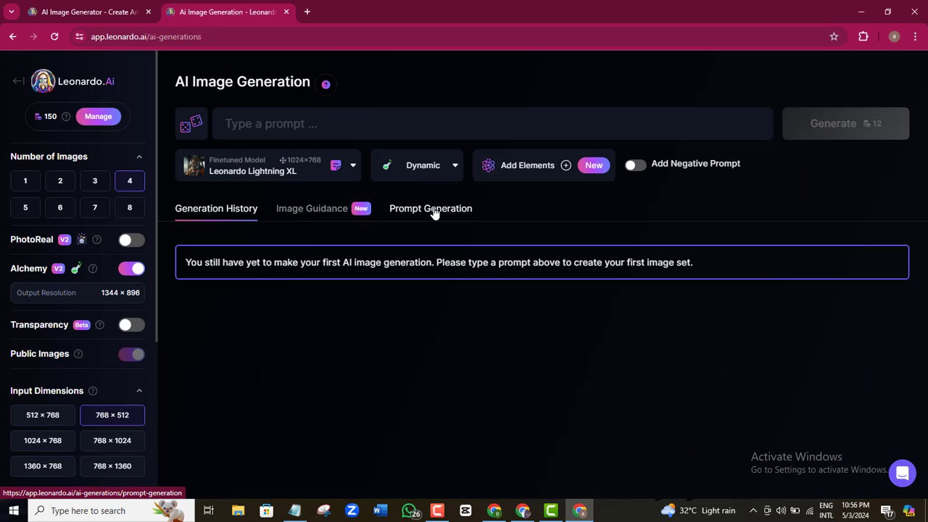
Step: Switch to Leonardo.Ai and use Prompt Generation to ideate 2 prompts from the basic idea "Spiderman"
{"action": "left_click", "coordinate": [432, 210]}
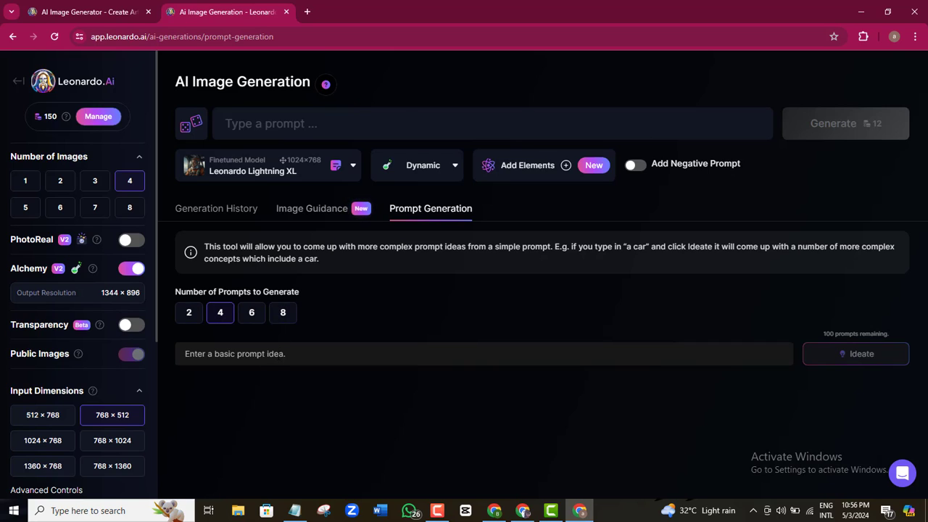
{"action": "left_click", "coordinate": [271, 355]}
{"action": "left_click", "coordinate": [270, 354]}
{"action": "type", "text": "Spider"}
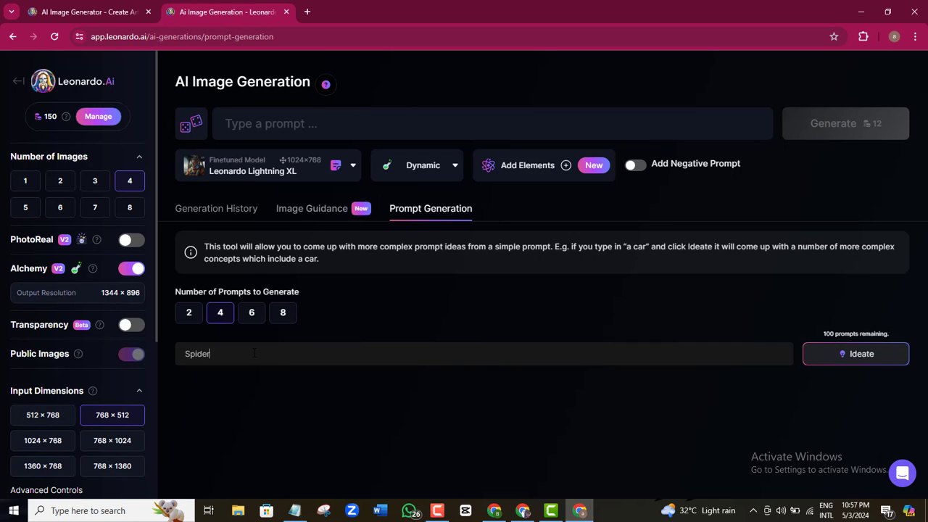
{"action": "type", "text": "man"}
{"action": "left_click", "coordinate": [189, 321]}
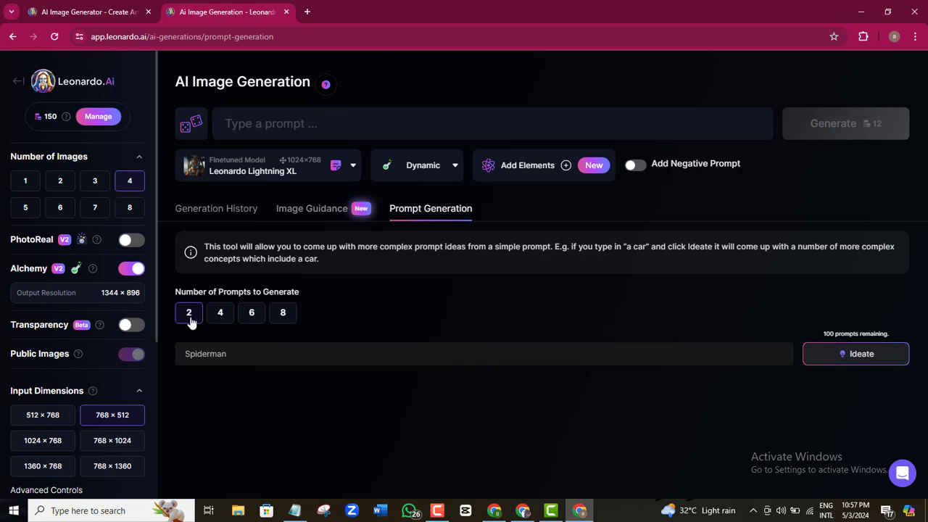
{"action": "left_click", "coordinate": [863, 362]}
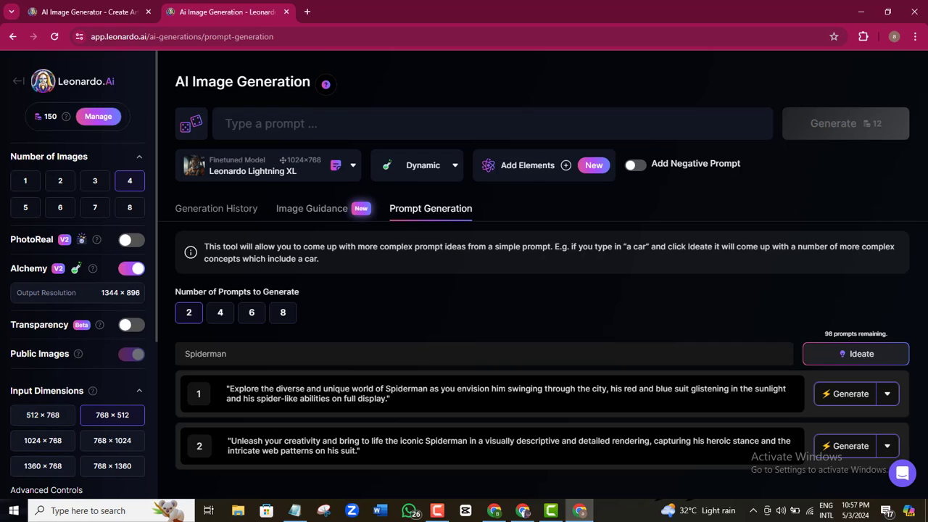
Step: Open the first Spiderman prompt for editing, finish without altering its text, and generate images from it
{"action": "left_click", "coordinate": [888, 396]}
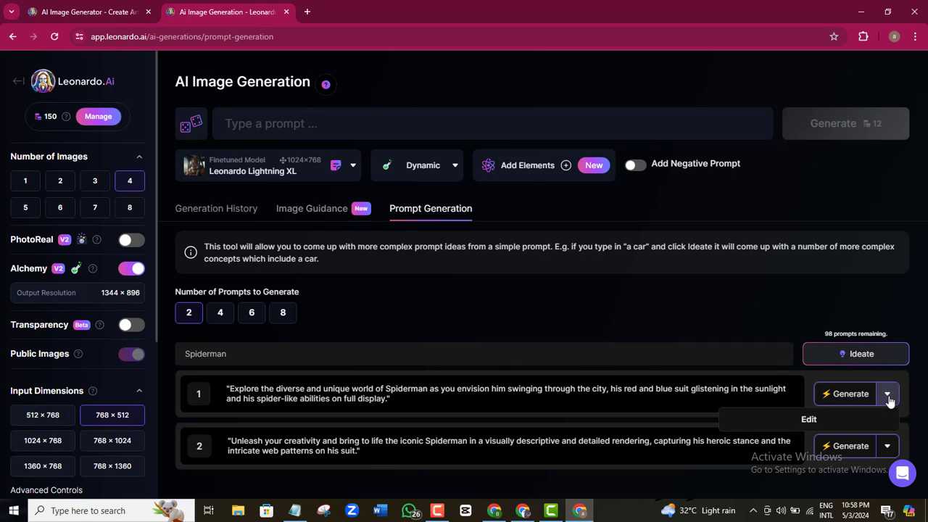
{"action": "left_click", "coordinate": [827, 421]}
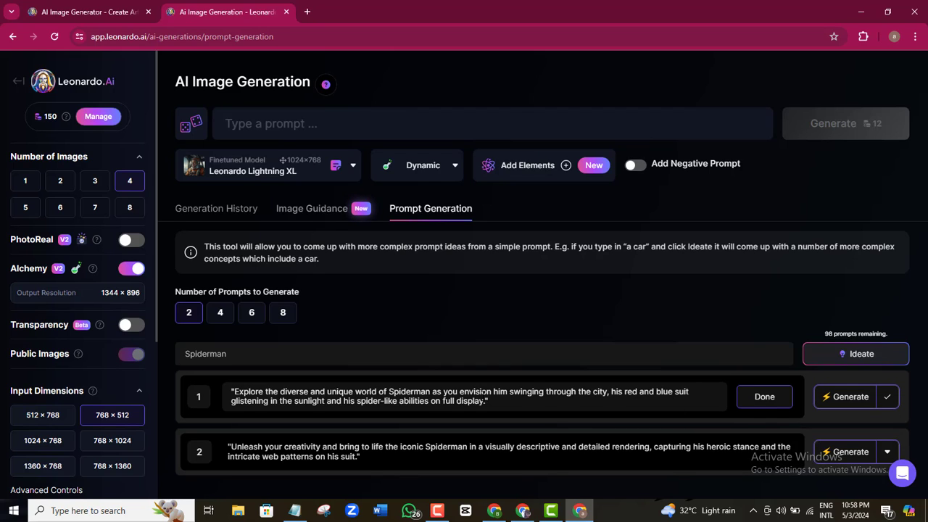
{"action": "left_click", "coordinate": [773, 397]}
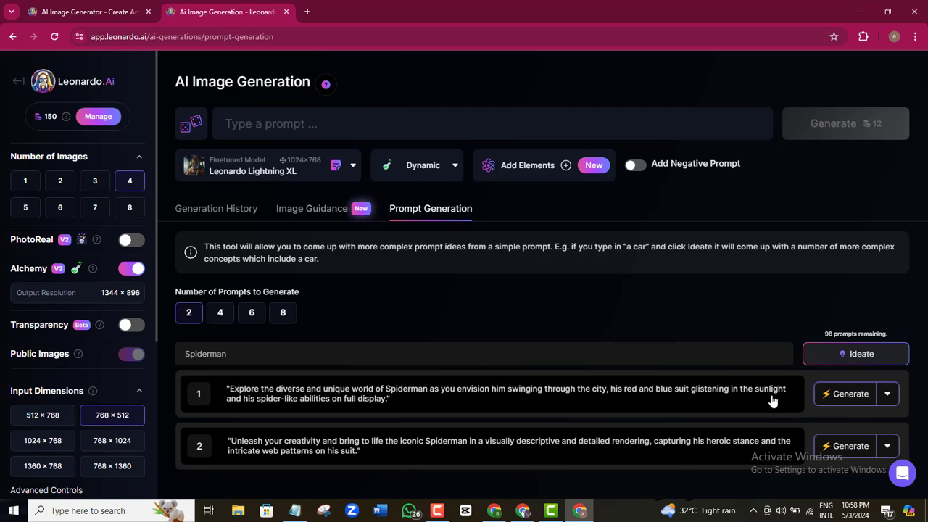
{"action": "left_click", "coordinate": [841, 394]}
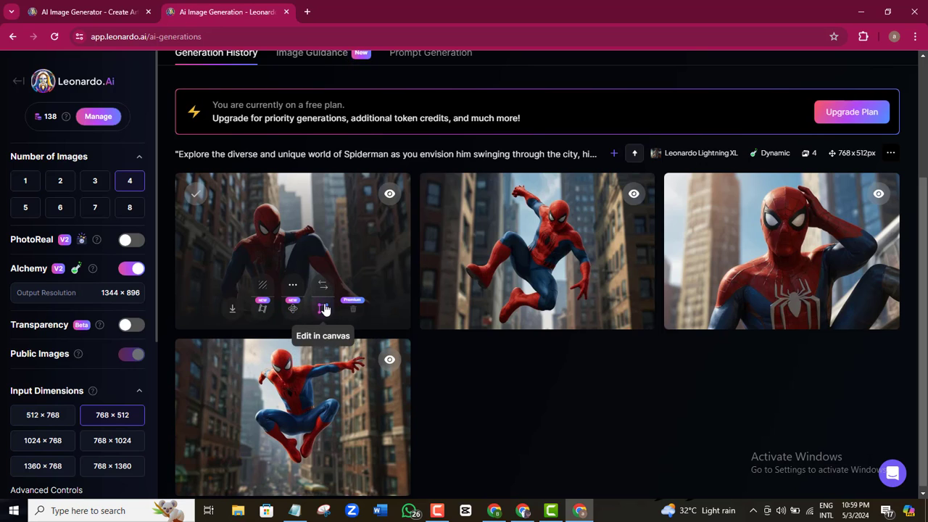
Step: Generate an Image2Motion video from the first Spiderman image and download it as MP4
{"action": "left_click", "coordinate": [262, 309]}
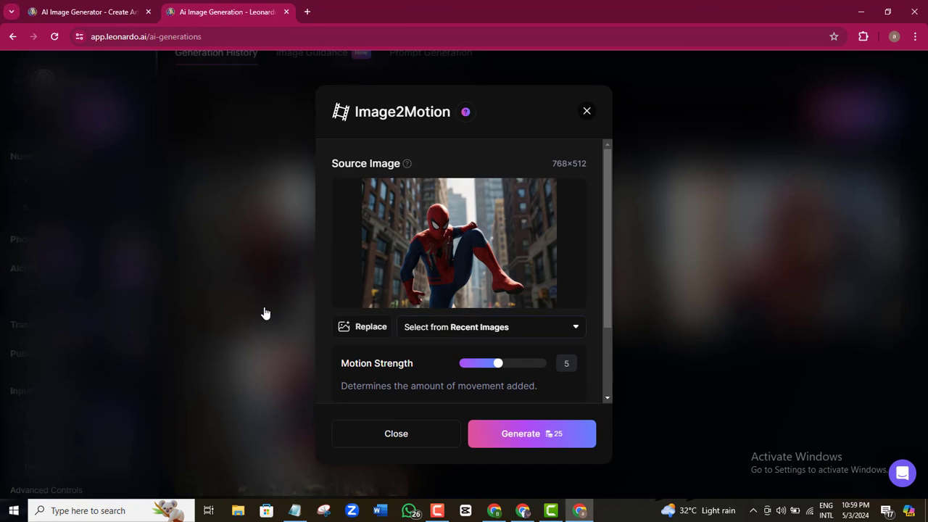
{"action": "left_click", "coordinate": [520, 441]}
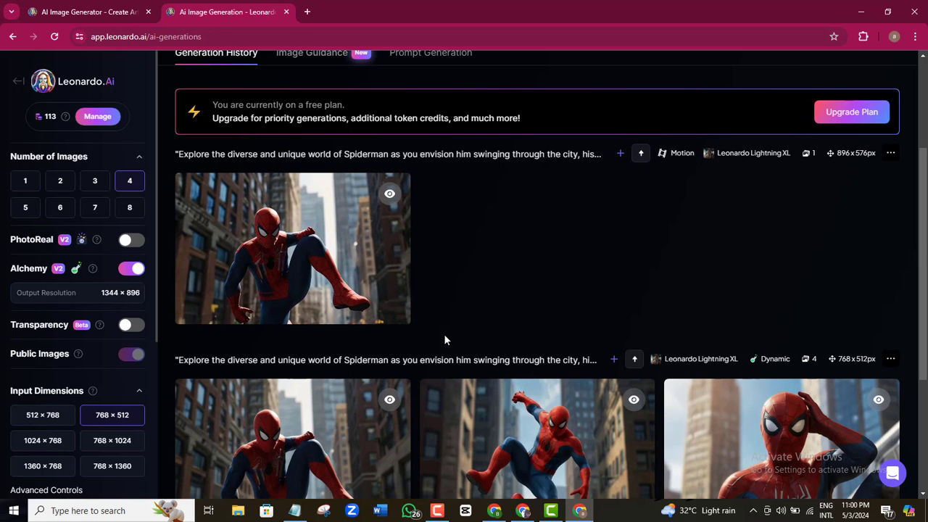
{"action": "left_click", "coordinate": [315, 258]}
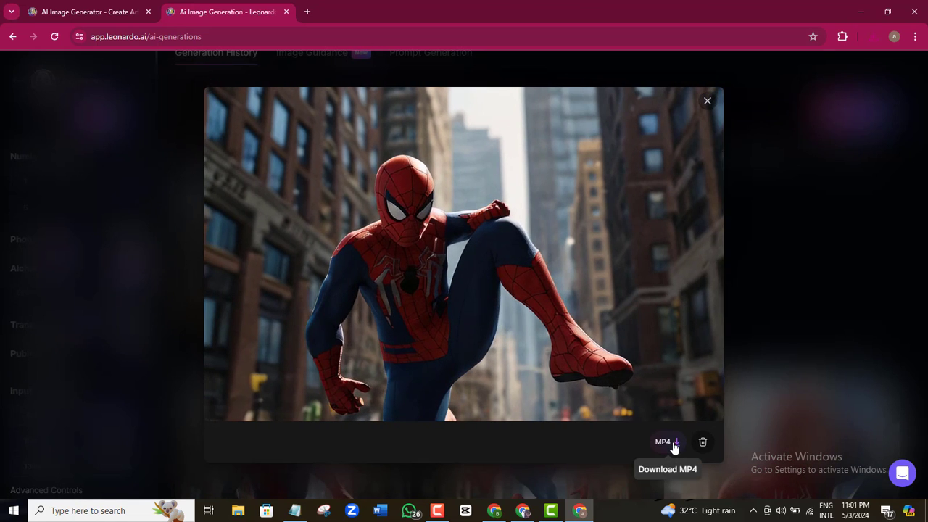
{"action": "left_click", "coordinate": [668, 444]}
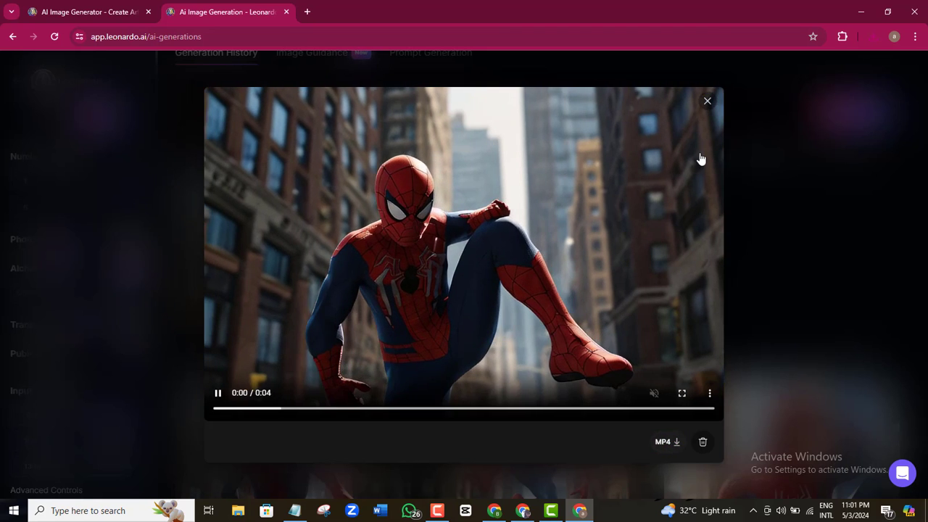
{"action": "left_click", "coordinate": [707, 101]}
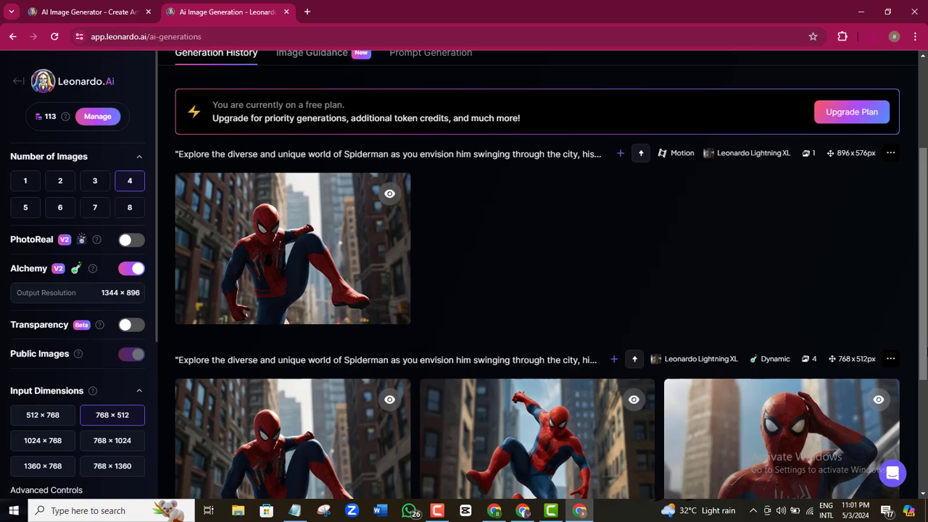
{"action": "scroll", "coordinate": [921, 308], "scroll_direction": "up", "scroll_amount": 2}
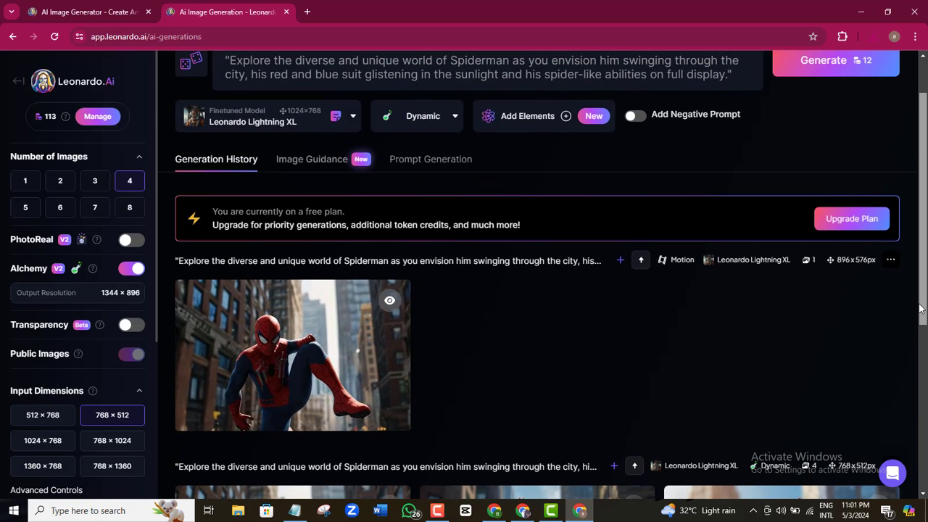
{"action": "scroll", "coordinate": [918, 290], "scroll_direction": "up", "scroll_amount": 1}
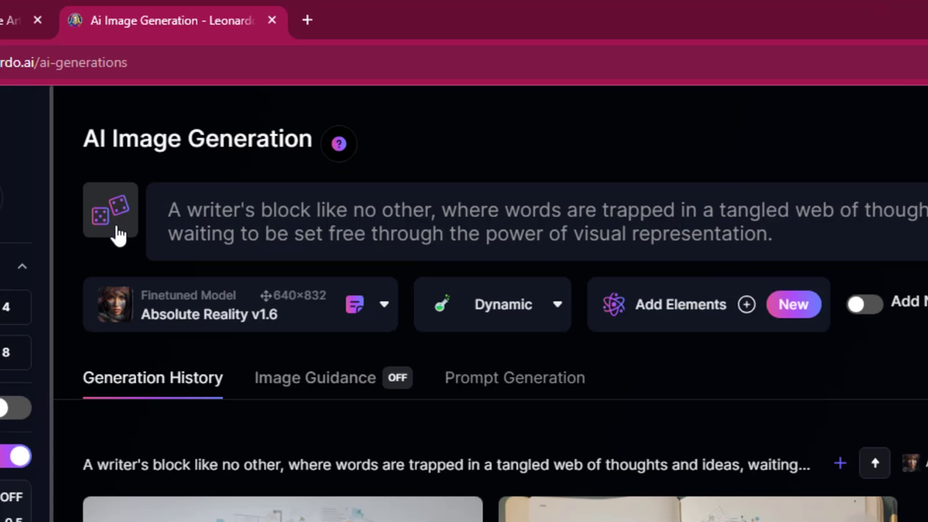
Step: Improve the Spiderman prompt with the Improve Prompt option and generate images from the improved version
{"action": "left_click", "coordinate": [116, 233]}
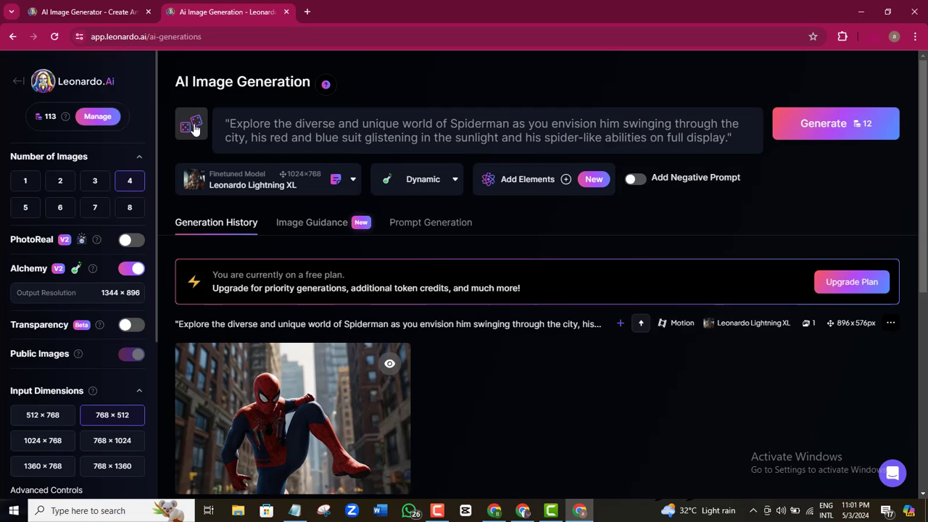
{"action": "left_click", "coordinate": [115, 215]}
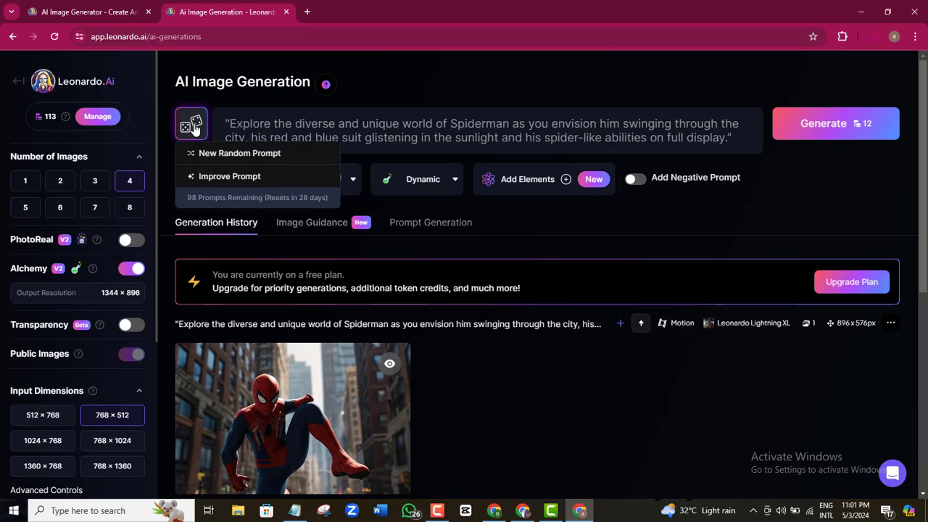
{"action": "left_click", "coordinate": [226, 178]}
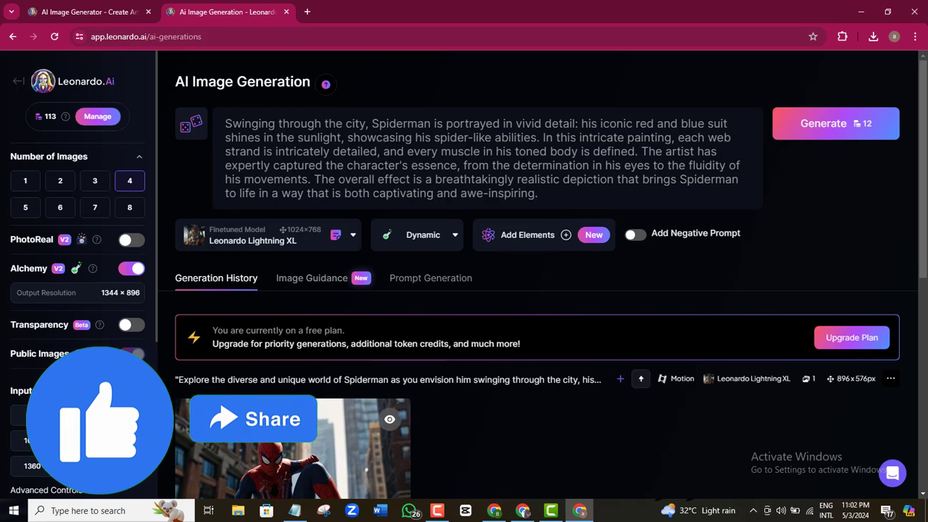
{"action": "left_click", "coordinate": [840, 134]}
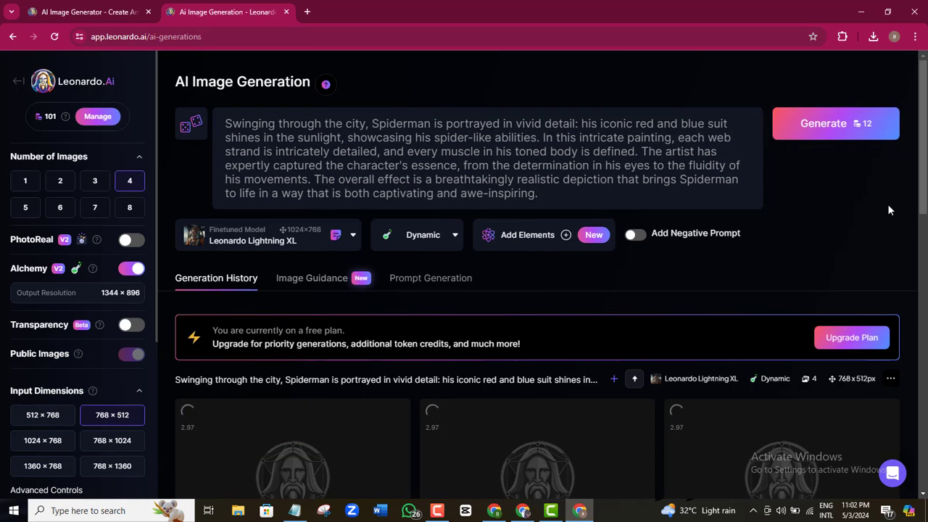
Step: Look over the newly generated Spiderman images and download the first one, showing him swinging between buildings
{"action": "scroll", "coordinate": [887, 203], "scroll_direction": "down", "scroll_amount": 4}
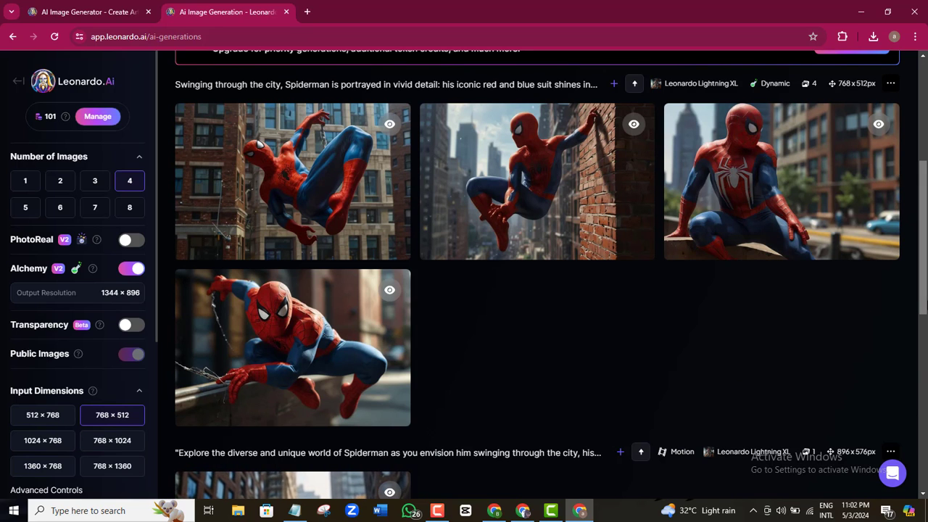
{"action": "scroll", "coordinate": [536, 274], "scroll_direction": "down", "scroll_amount": 5}
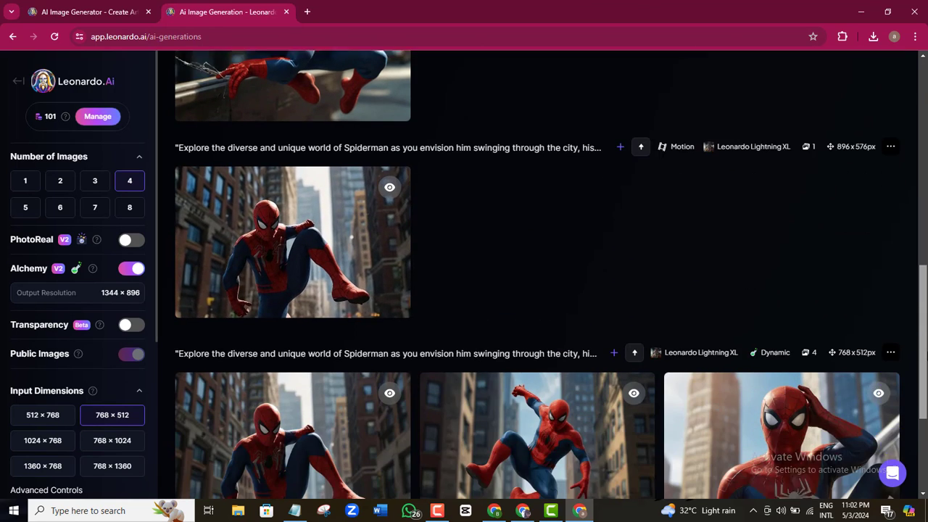
{"action": "scroll", "coordinate": [537, 274], "scroll_direction": "down", "scroll_amount": 2}
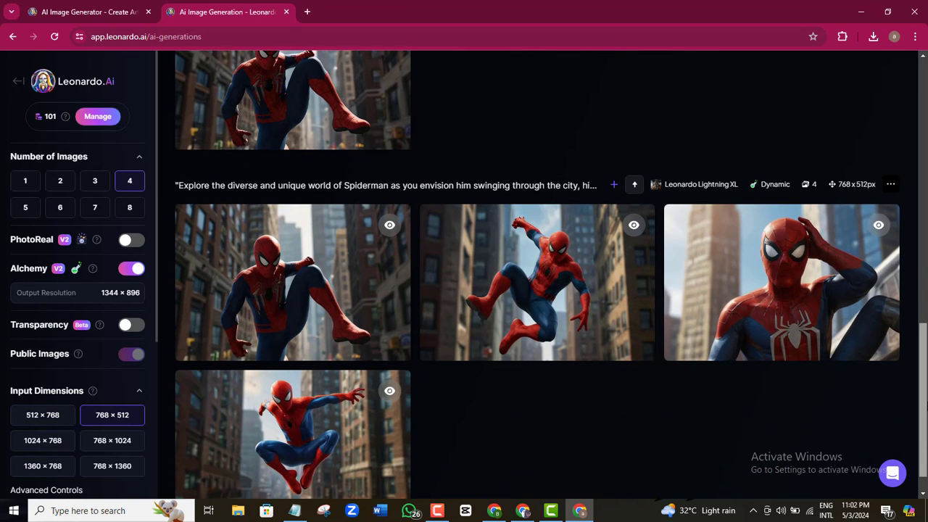
{"action": "scroll", "coordinate": [914, 315], "scroll_direction": "up", "scroll_amount": 7}
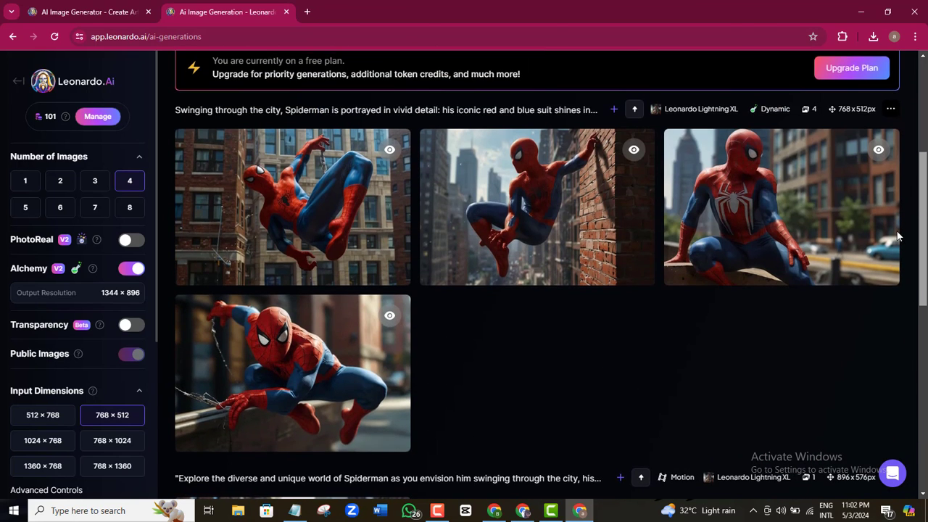
{"action": "scroll", "coordinate": [896, 232], "scroll_direction": "up", "scroll_amount": 1}
{"action": "left_click_drag", "start_coordinate": [896, 232], "coordinate": [896, 230]}
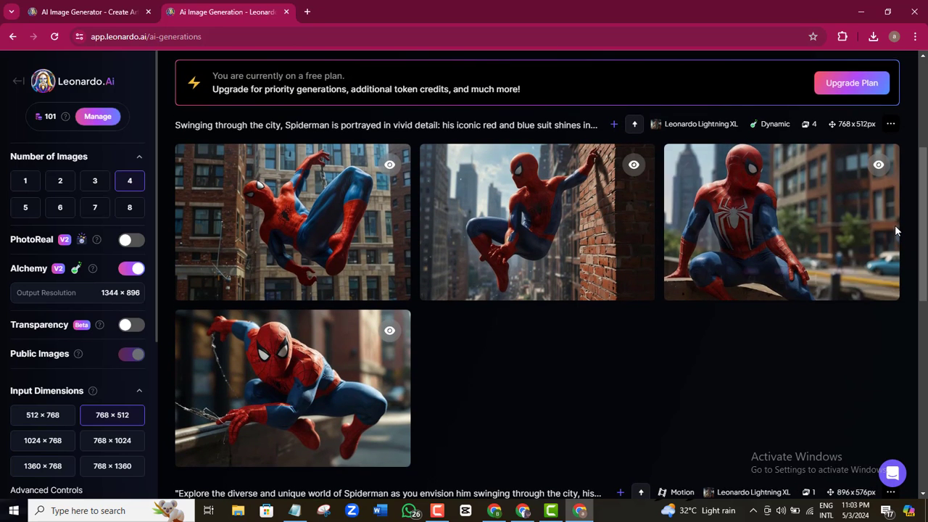
{"action": "left_click", "coordinate": [326, 205]}
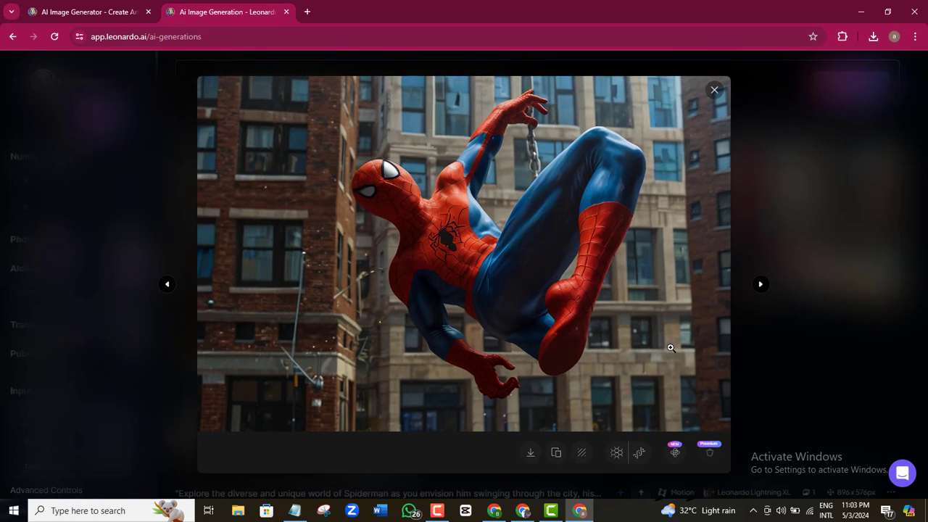
{"action": "left_click", "coordinate": [530, 452]}
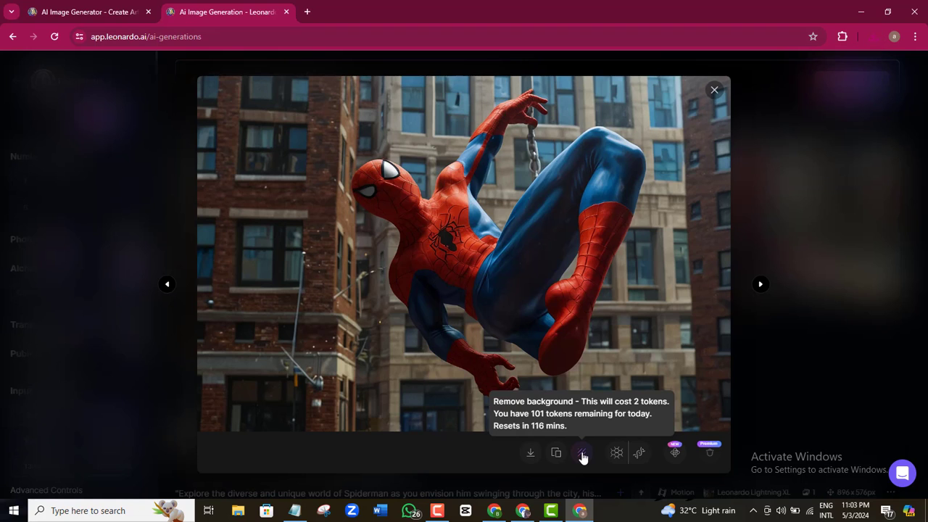
Step: Remove the background from the swinging Spiderman image and compare the No Background version with the original
{"action": "left_click", "coordinate": [582, 455]}
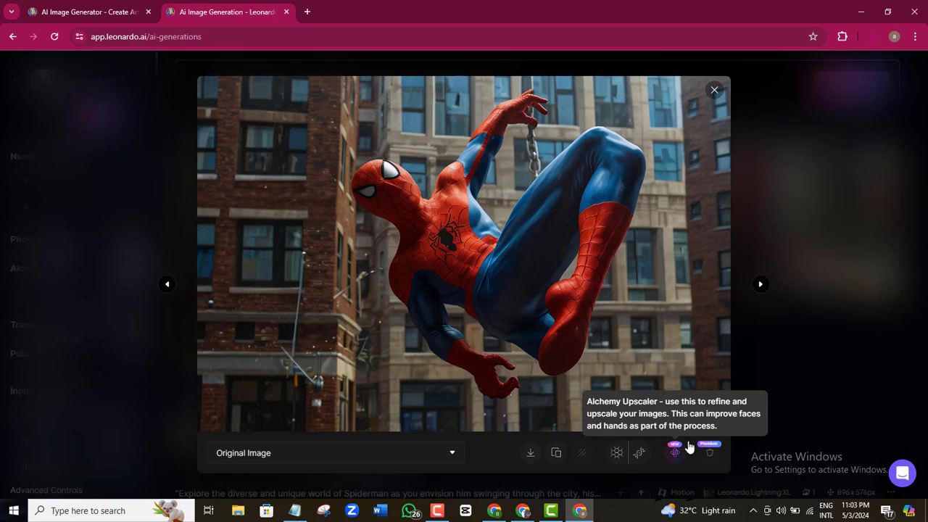
{"action": "left_click", "coordinate": [443, 461]}
{"action": "left_click", "coordinate": [268, 432]}
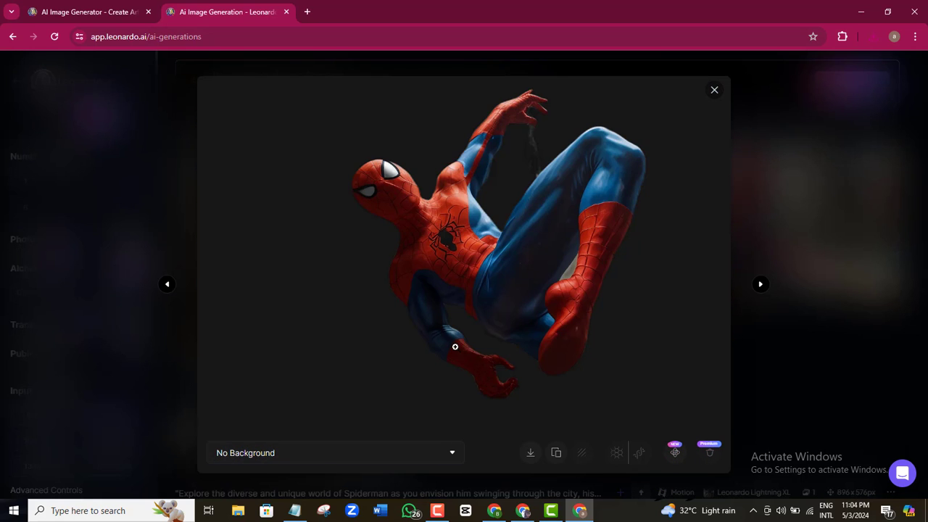
{"action": "left_click", "coordinate": [439, 452]}
{"action": "left_click", "coordinate": [428, 416]}
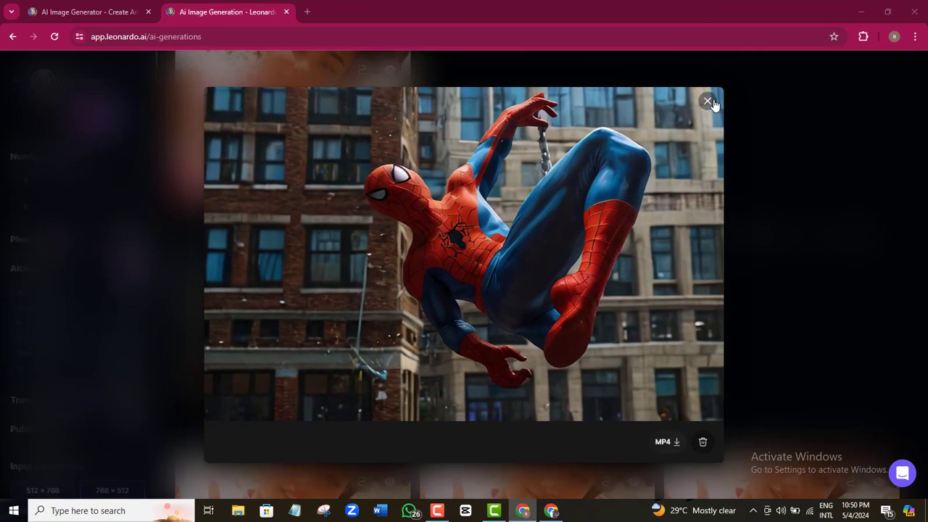
{"action": "left_click", "coordinate": [81, 86]}
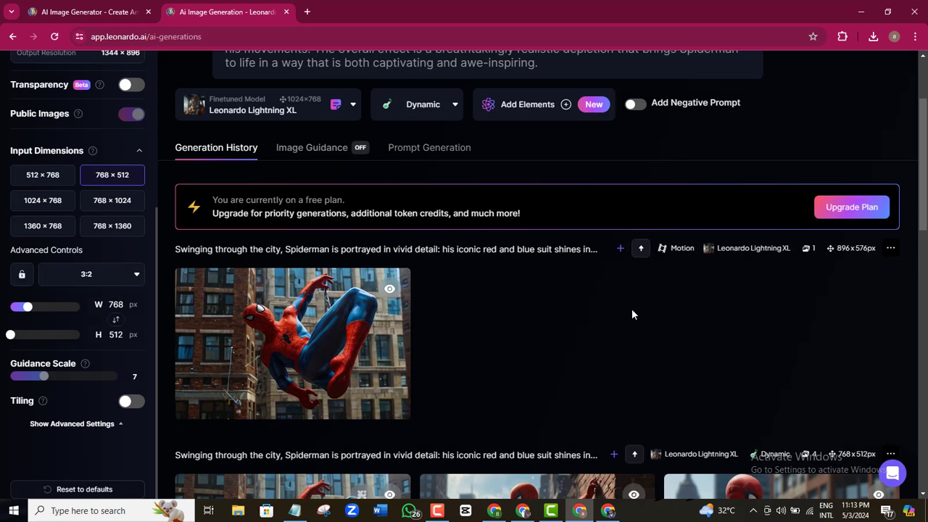
Step: Add an Image Guidance input by uploading the "WhatsApp Image 2024-05-03 at 11.11.57" file from Downloads
{"action": "left_click", "coordinate": [360, 152]}
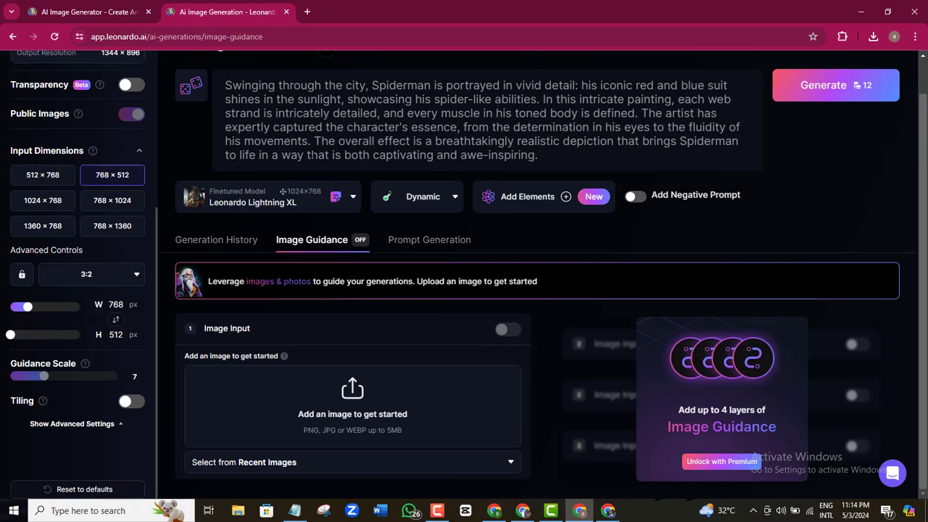
{"action": "left_click", "coordinate": [352, 414]}
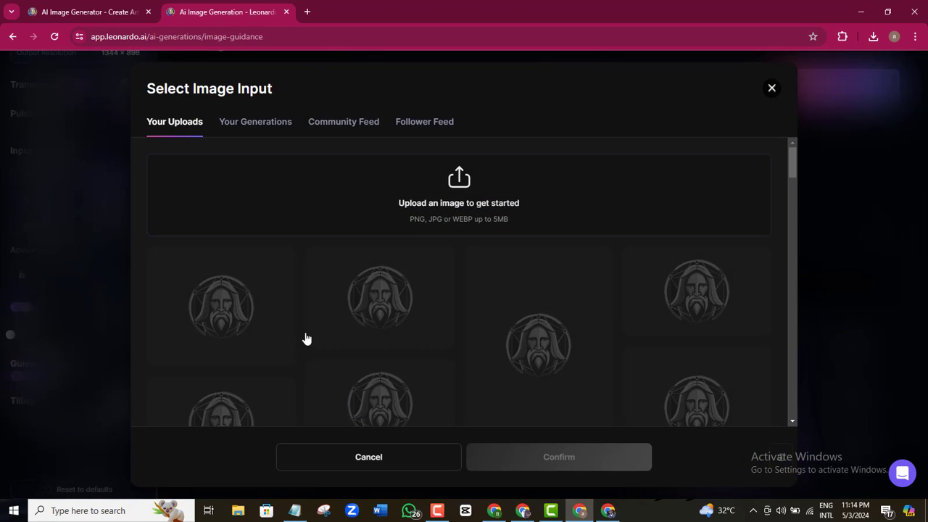
{"action": "left_click", "coordinate": [458, 183]}
{"action": "left_click", "coordinate": [58, 164]}
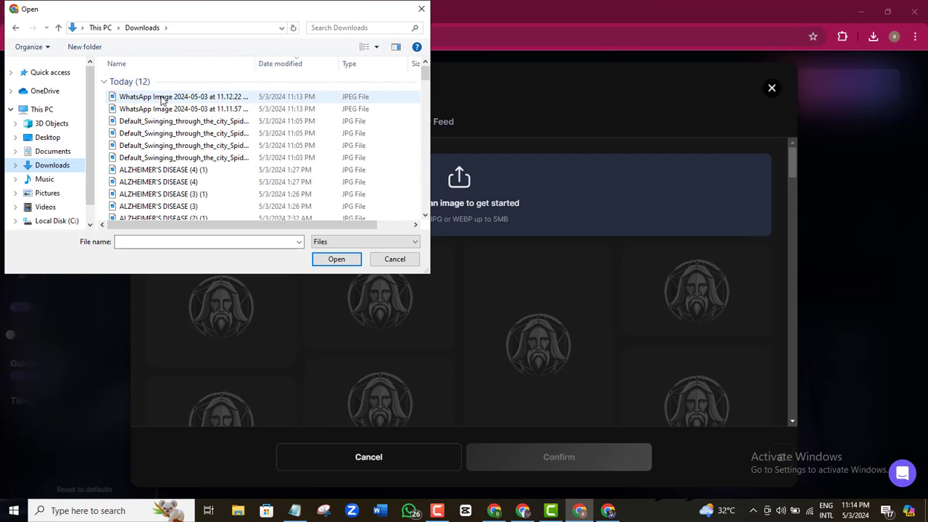
{"action": "double_click", "coordinate": [186, 109]}
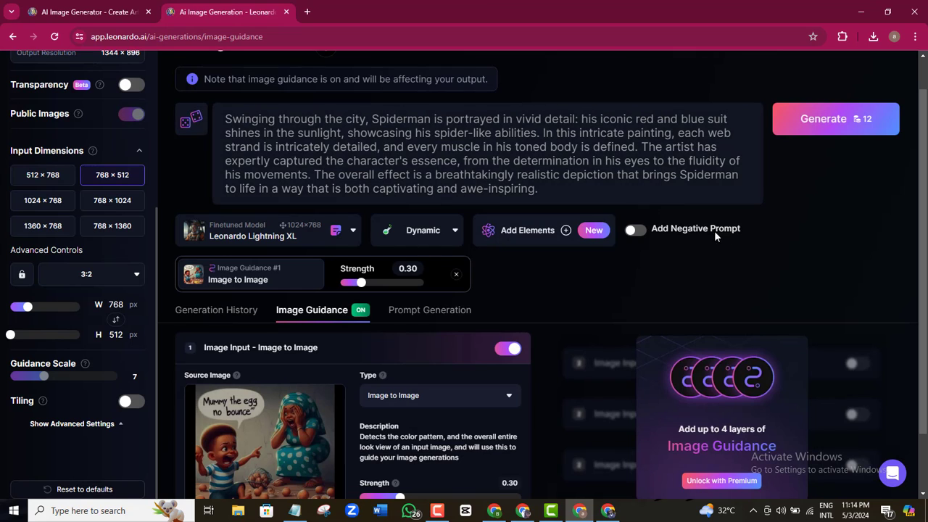
Step: Match the output dimensions to the source image's 1:1 ratio and set the Image to Image strength to 0.81
{"action": "left_click_drag", "start_coordinate": [923, 210], "coordinate": [925, 284]}
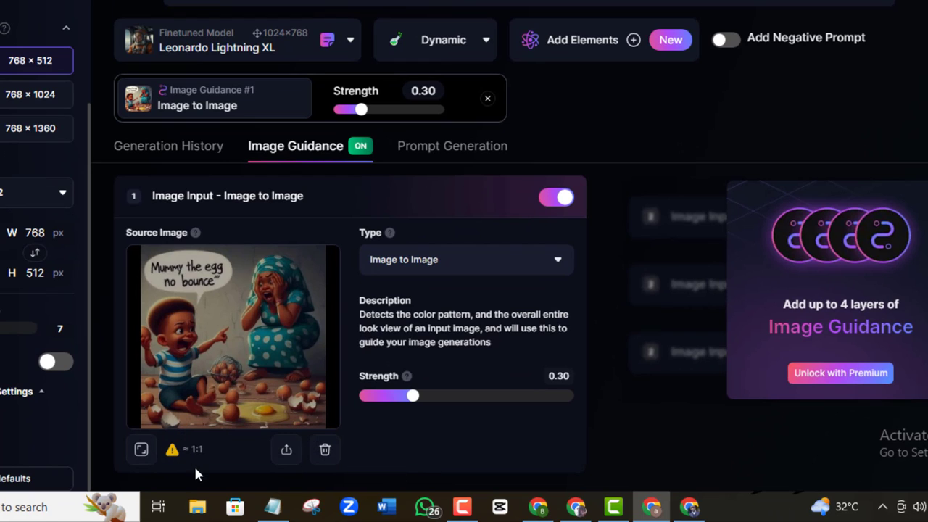
{"action": "left_click", "coordinate": [141, 450]}
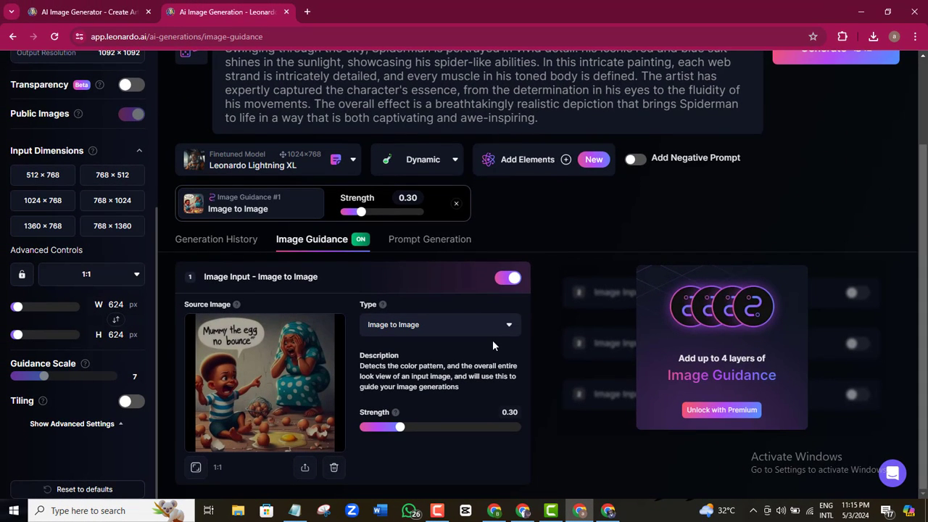
{"action": "left_click_drag", "start_coordinate": [401, 432], "coordinate": [508, 433]}
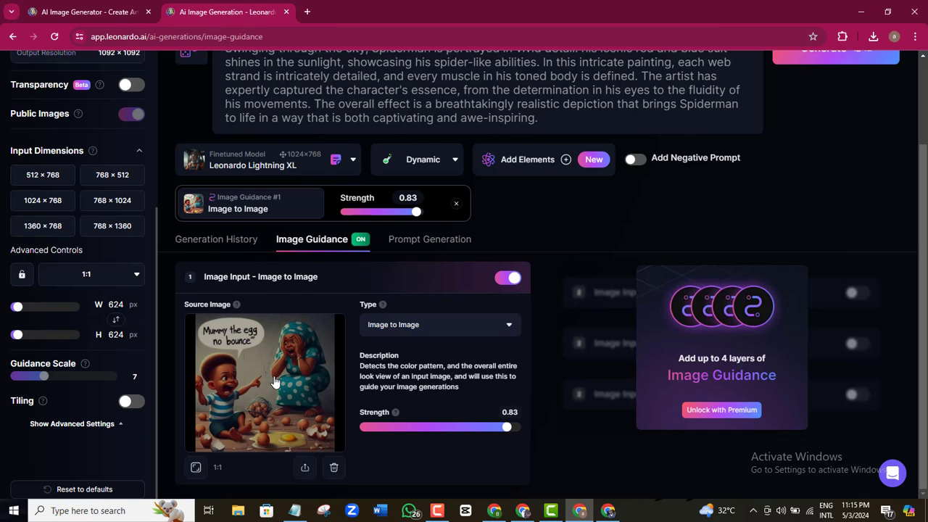
{"action": "left_click_drag", "start_coordinate": [509, 427], "coordinate": [388, 427]}
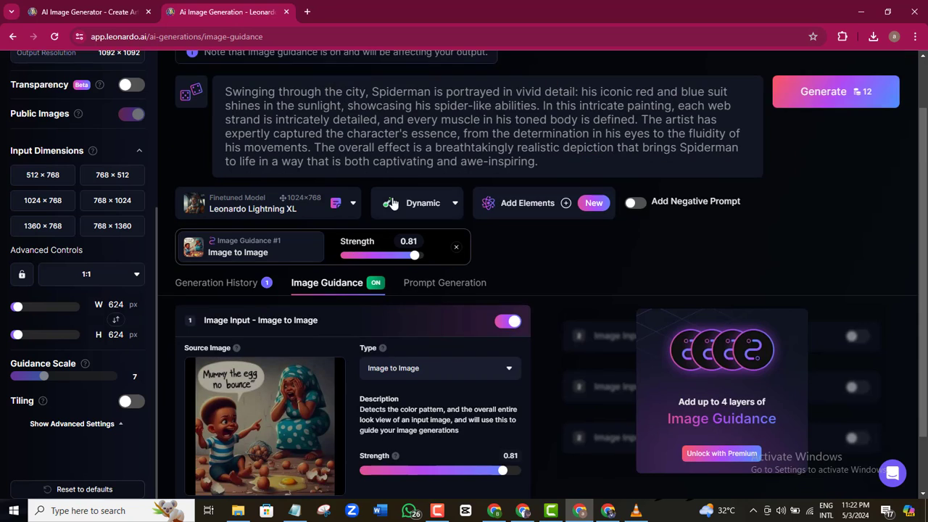
Step: Switch the finetuned model to Absolute Reality v1.6 and clear the existing Spiderman prompt
{"action": "left_click", "coordinate": [353, 216]}
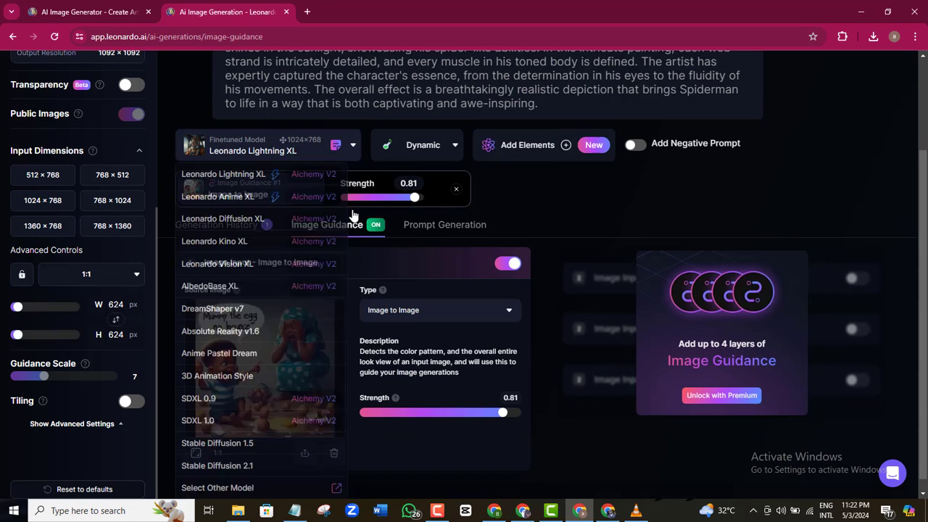
{"action": "left_click", "coordinate": [229, 353]}
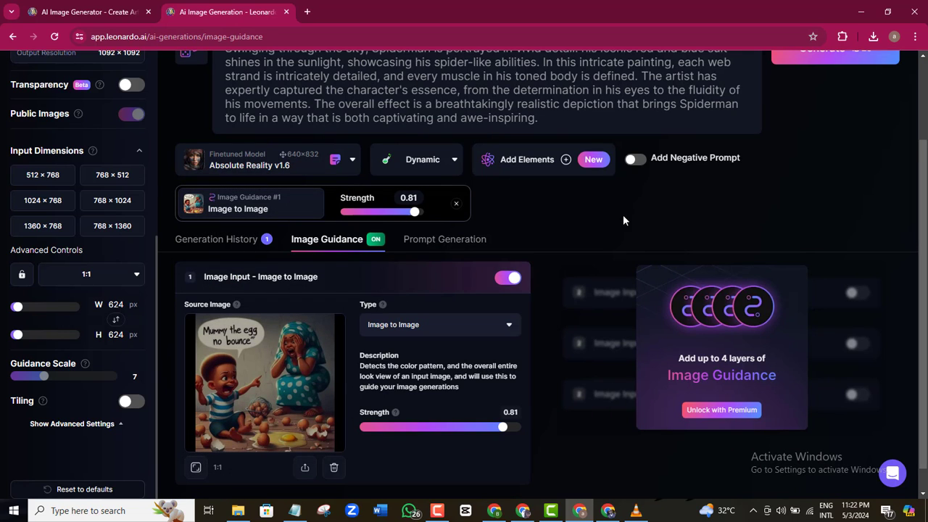
{"action": "scroll", "coordinate": [924, 232], "scroll_direction": "up", "scroll_amount": 1}
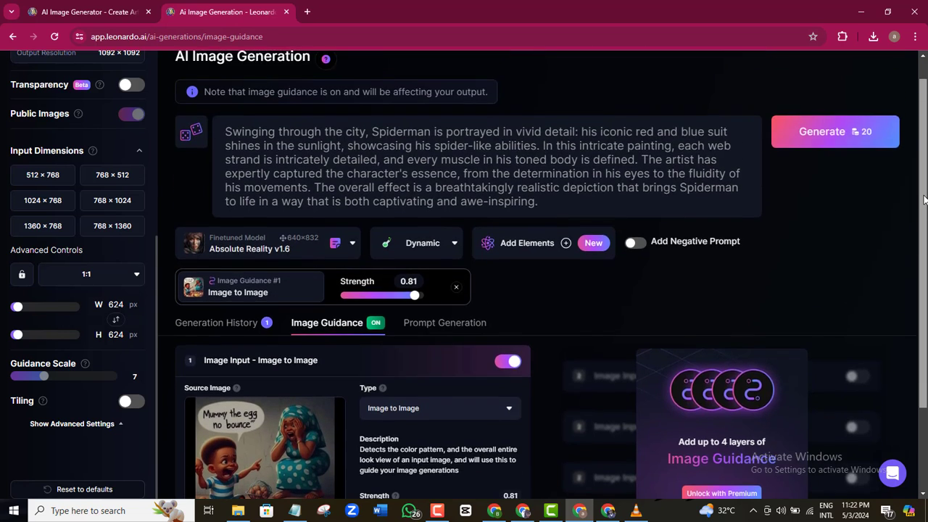
{"action": "key", "text": "ctrl+a"}
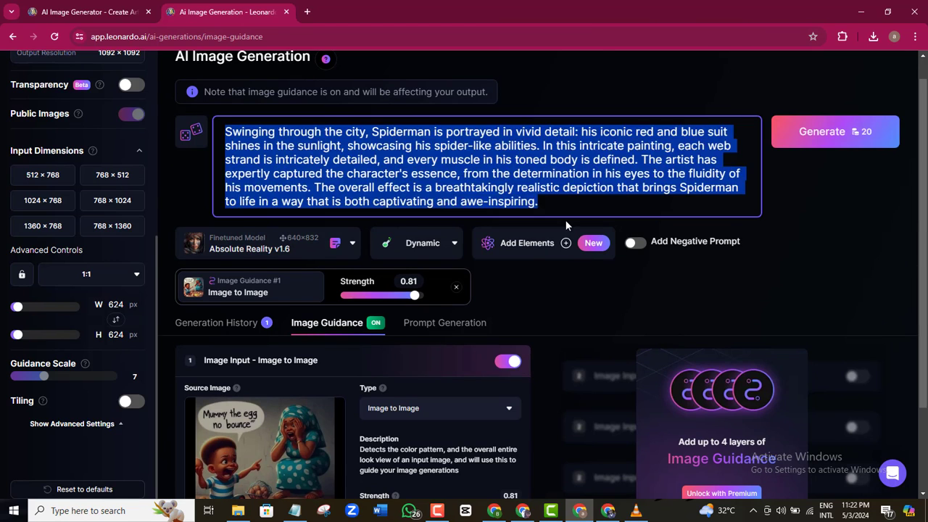
{"action": "key", "text": "BackSpace"}
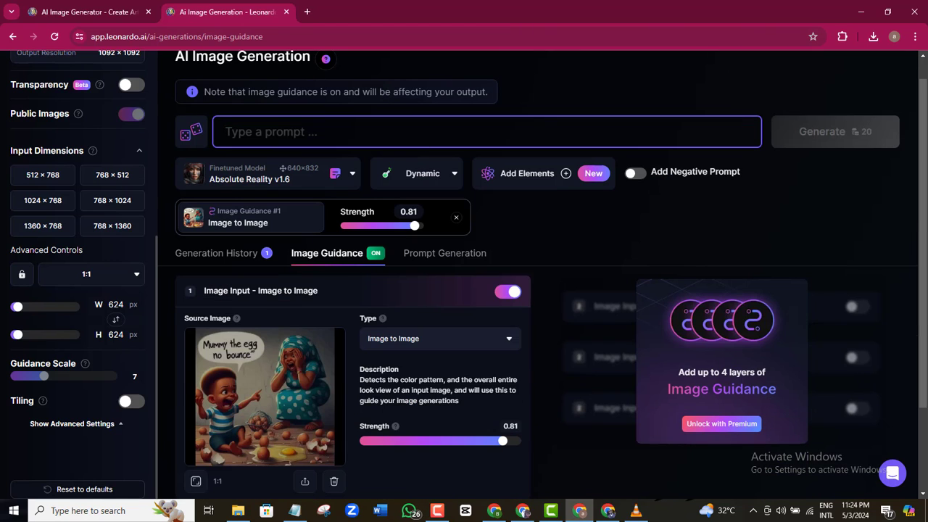
Step: Enter the prompt "a little boy sitting down with broken raw eggs all around. His mother is bending in front of him in absolute disbelieve" and generate images
{"action": "type", "text": "a little "}
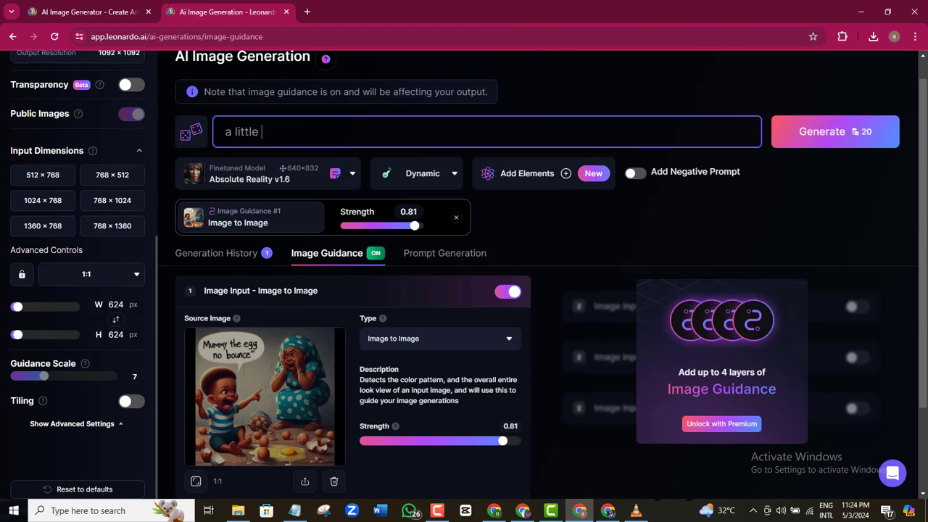
{"action": "type", "text": "boy sitting down with brooken"}
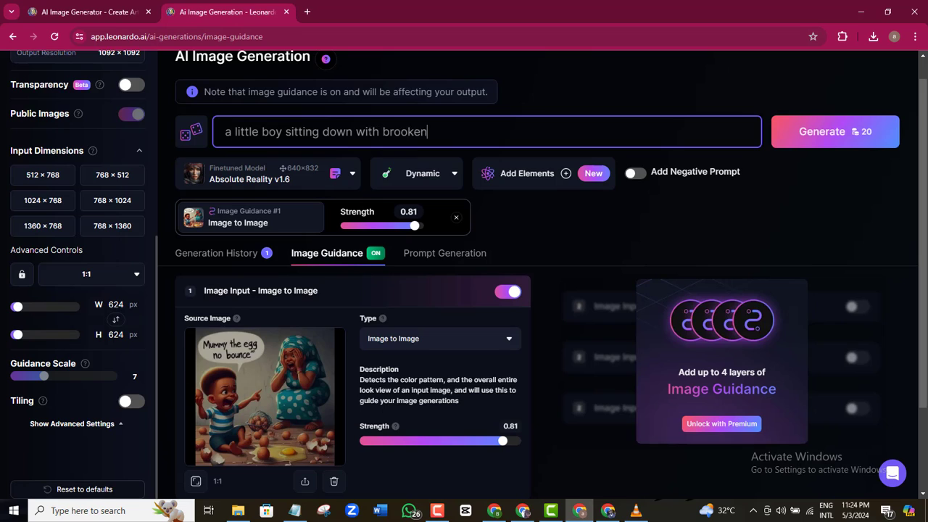
{"action": "key", "text": "BackSpace"}
{"action": "key", "text": "BackSpace"}
{"action": "key", "text": "BackSpace"}
{"action": "key", "text": "BackSpace"}
{"action": "type", "text": "ken raw eggs all around. His moth"}
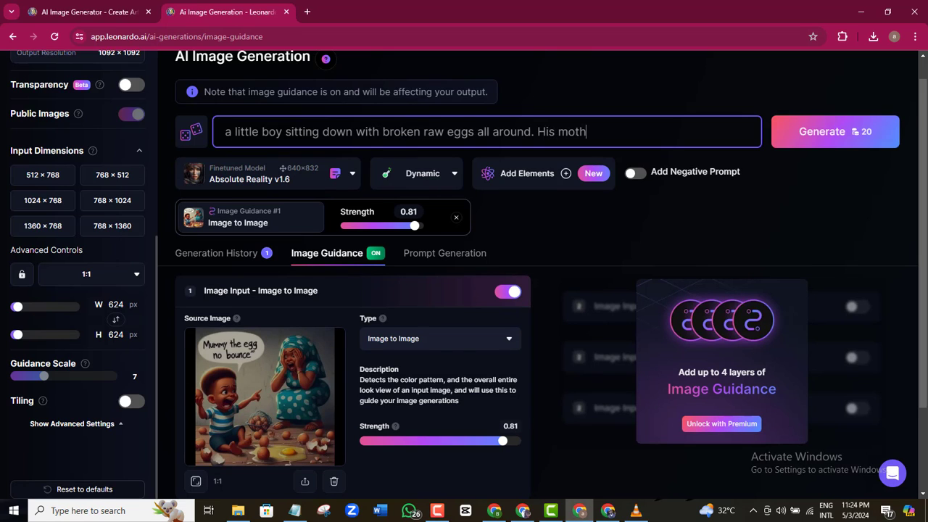
{"action": "type", "text": "er is bending in front of him in ab"}
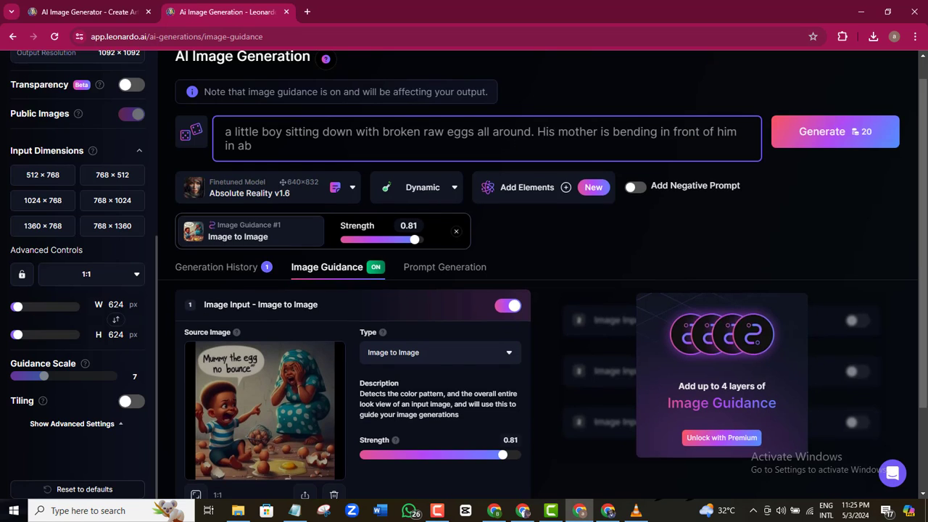
{"action": "type", "text": "solute disbelieve"}
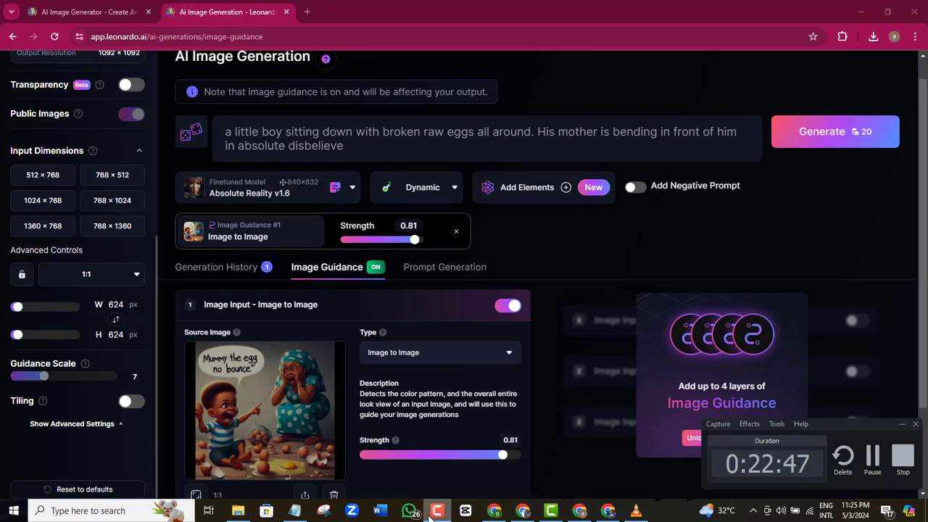
{"action": "left_click", "coordinate": [848, 136]}
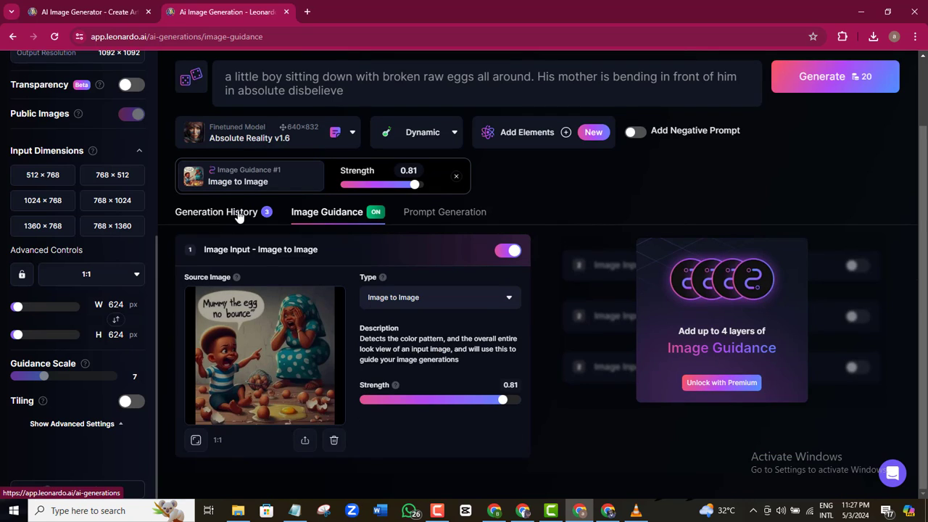
{"action": "left_click", "coordinate": [238, 213]}
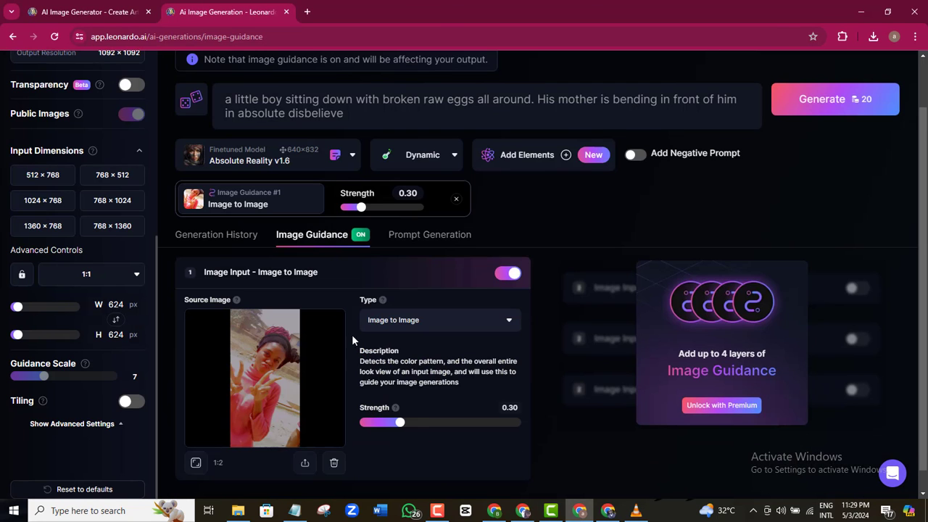
Step: Enter the prompt "A beautiful 17 years old girl posing for a photo shot" and generate images guided by the uploaded photo
{"action": "scroll", "coordinate": [351, 334], "scroll_direction": "down", "scroll_amount": 1}
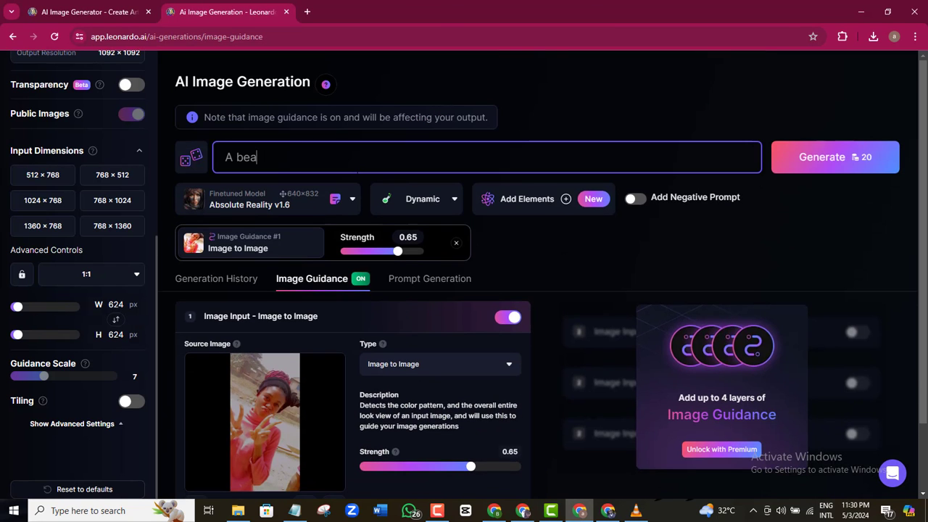
{"action": "type", "text": "utiful 17 years old girl posing for a photo shot"}
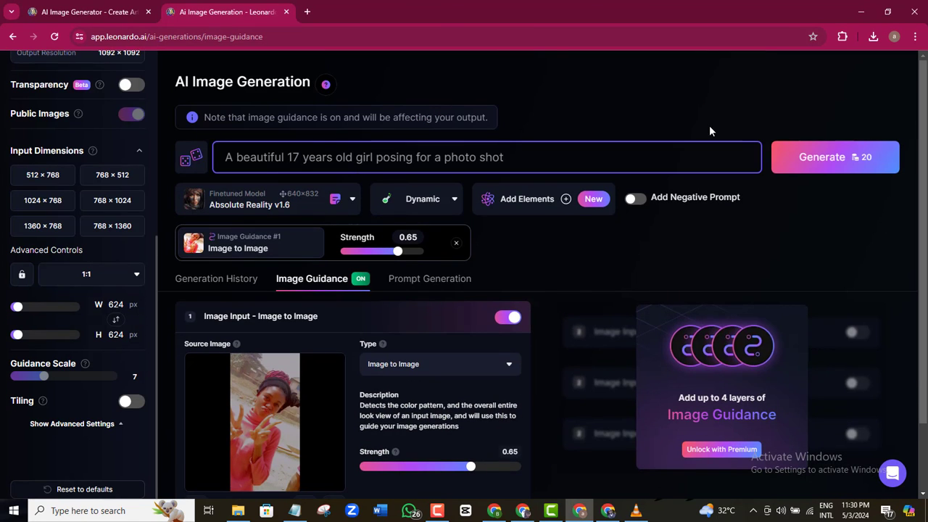
{"action": "left_click", "coordinate": [828, 157]}
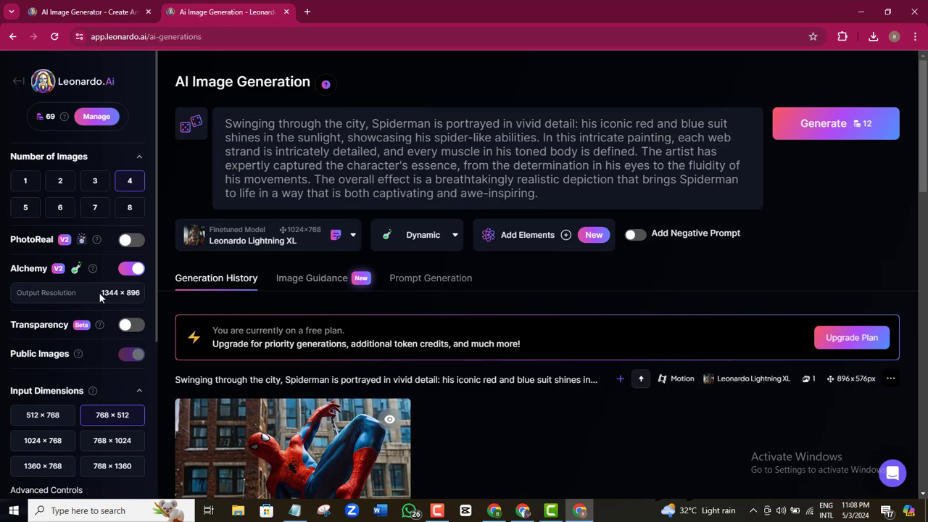
{"action": "left_click_drag", "start_coordinate": [157, 315], "coordinate": [155, 355]}
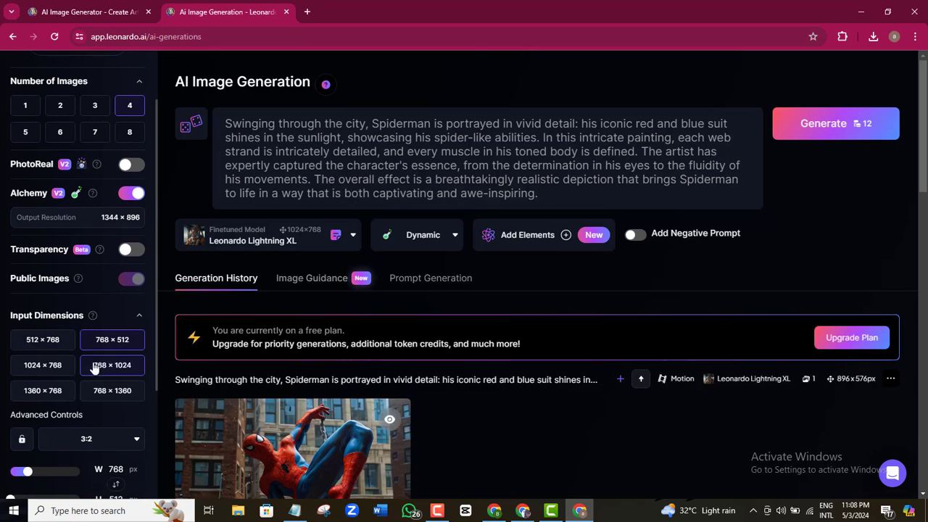
{"action": "left_click_drag", "start_coordinate": [155, 369], "coordinate": [109, 500]}
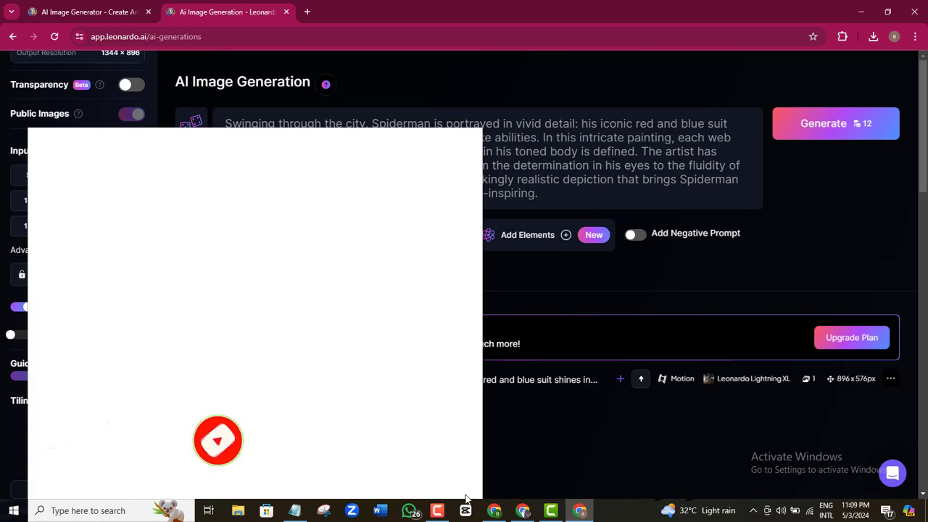
{"action": "left_click", "coordinate": [438, 510]}
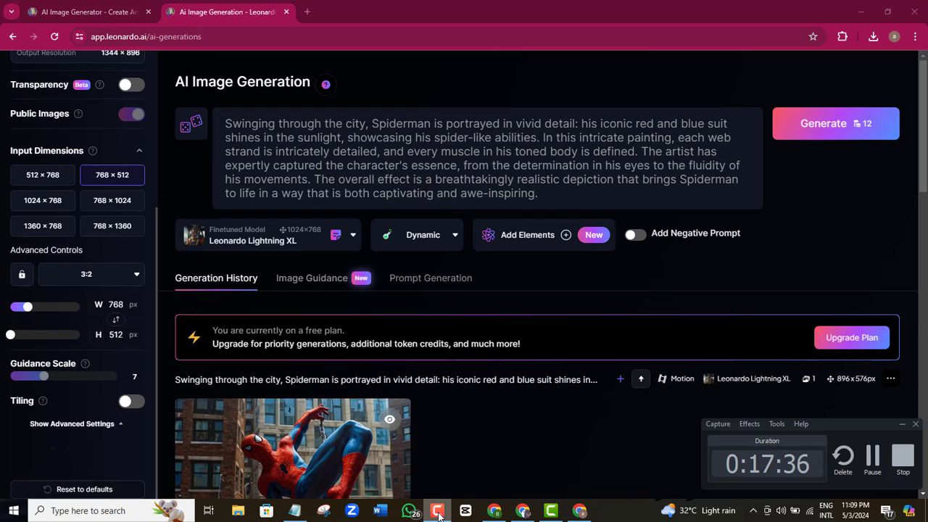
{"action": "left_click", "coordinate": [874, 456]}
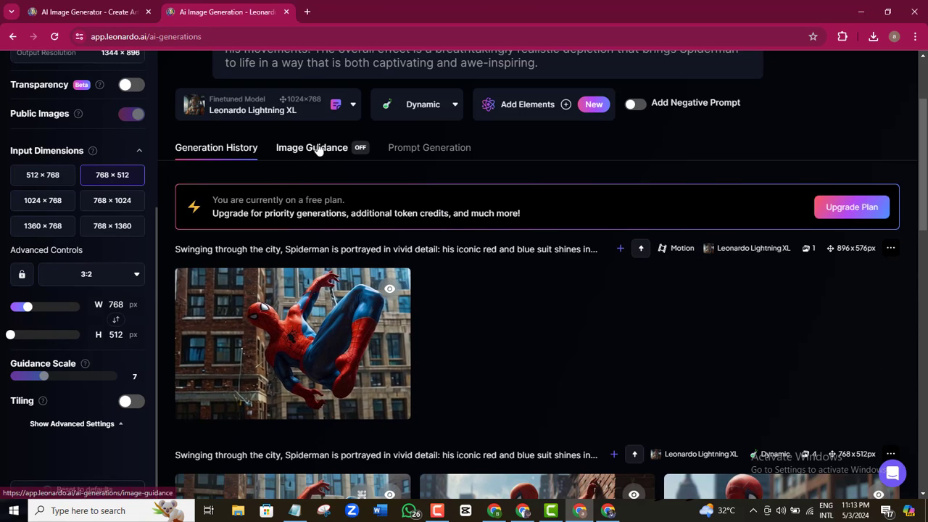
Step: Open the Image Guidance settings for the Spiderman generation
{"action": "left_click", "coordinate": [358, 150]}
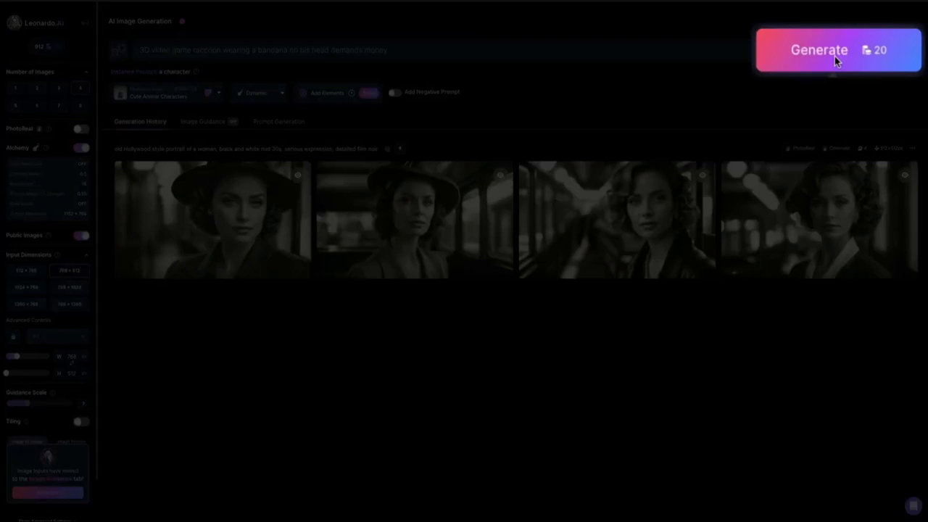
Step: Generate images from the 3D video game raccoon prompt, view the fourth result enlarged, and close the preview
{"action": "left_click", "coordinate": [859, 47]}
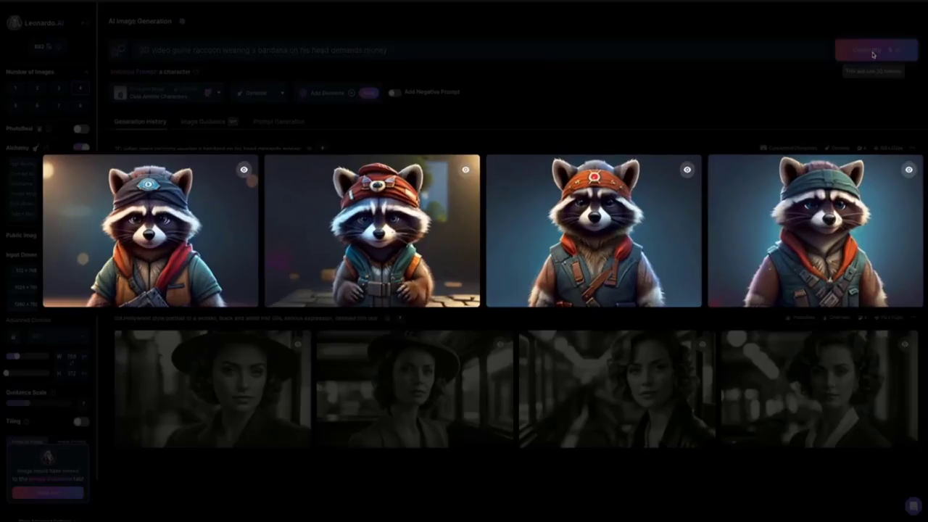
{"action": "left_click", "coordinate": [896, 203]}
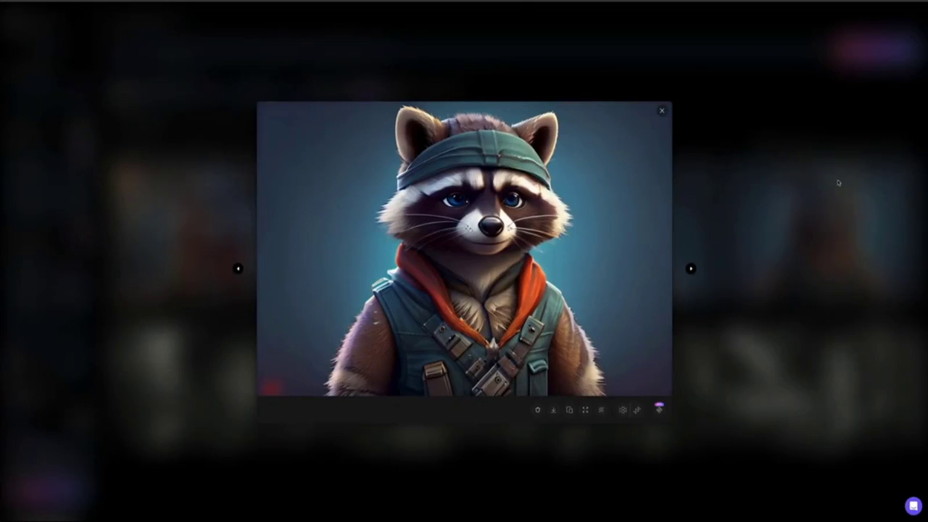
{"action": "left_click", "coordinate": [838, 183]}
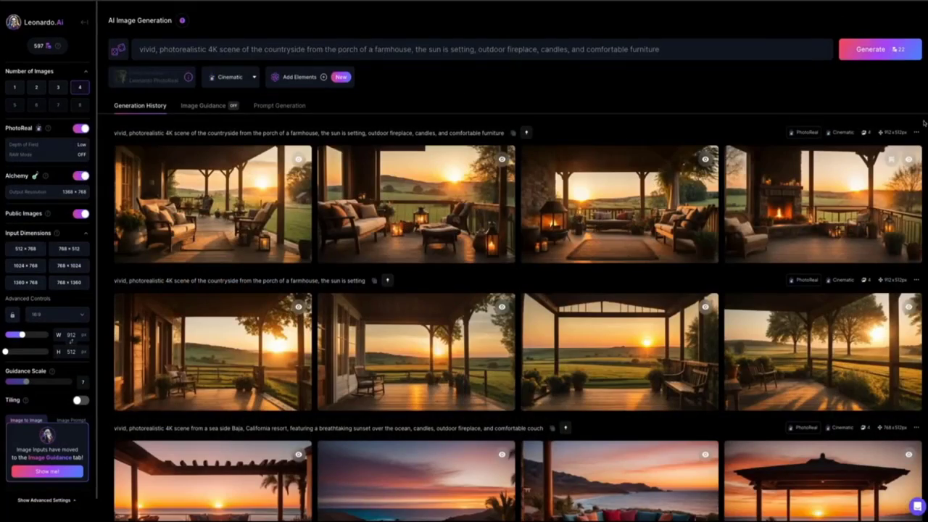
{"action": "scroll", "coordinate": [924, 123], "scroll_direction": "down", "scroll_amount": 10}
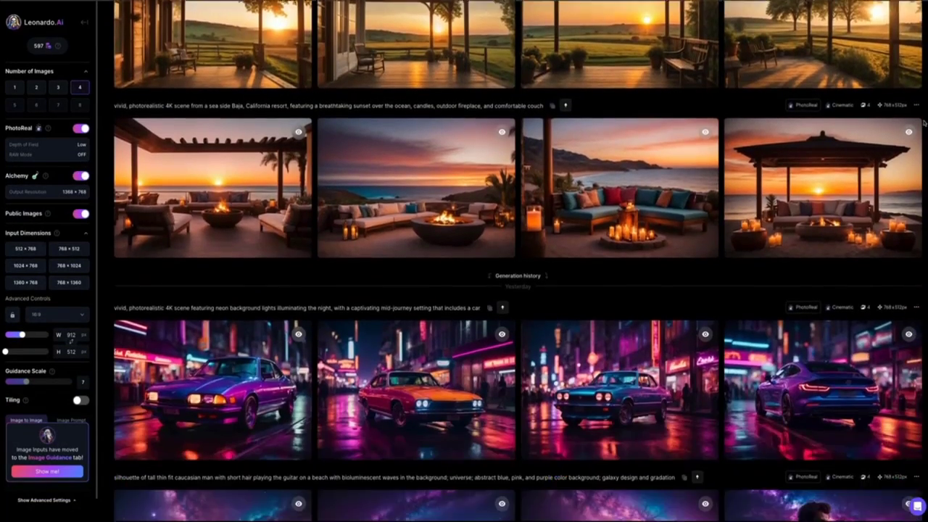
{"action": "scroll", "coordinate": [924, 124], "scroll_direction": "down", "scroll_amount": 6}
{"action": "scroll", "coordinate": [924, 124], "scroll_direction": "up", "scroll_amount": 10}
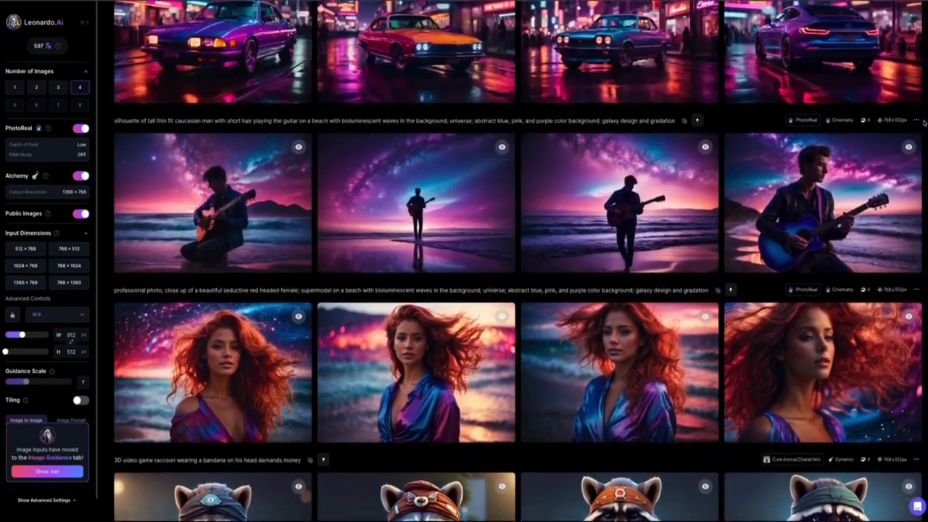
{"action": "scroll", "coordinate": [923, 123], "scroll_direction": "up", "scroll_amount": 3}
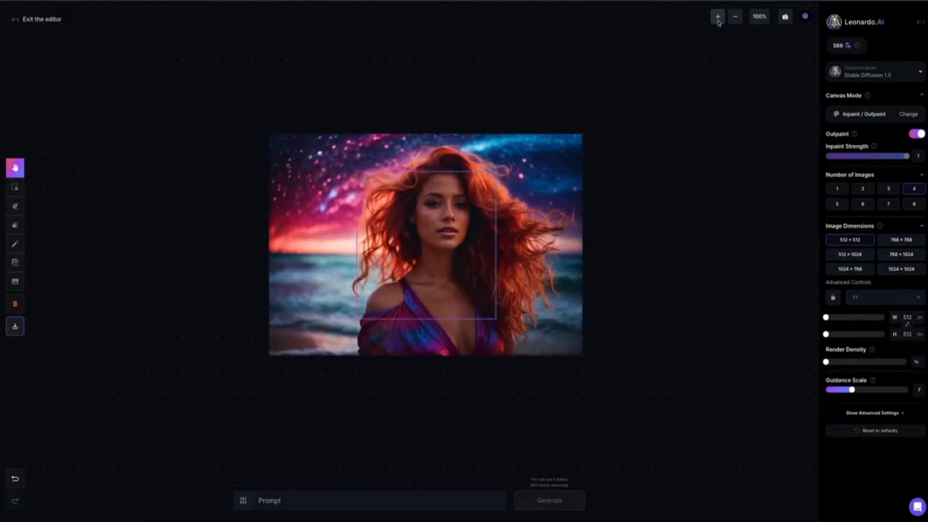
Step: Adjust the canvas zoom around the red-haired woman's image to 100% and activate the Select tool
{"action": "left_click", "coordinate": [718, 18]}
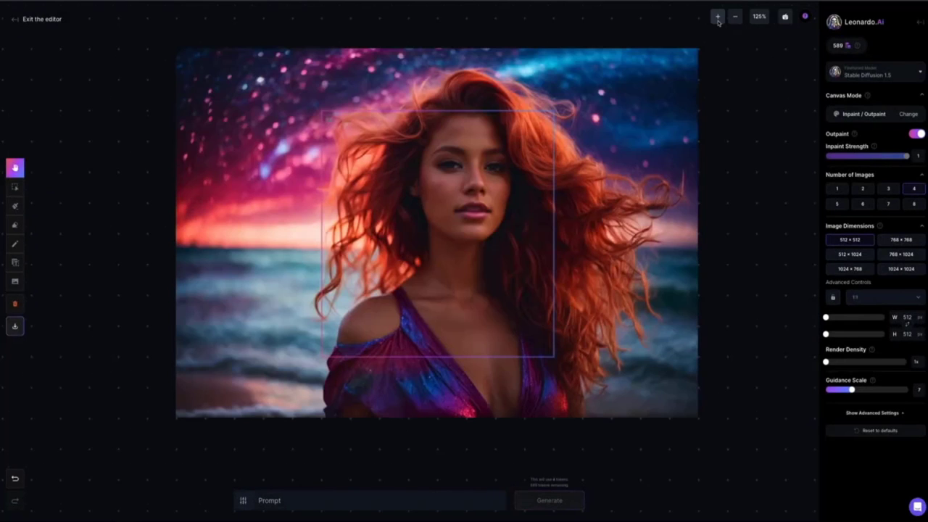
{"action": "left_click", "coordinate": [734, 16]}
{"action": "left_click", "coordinate": [734, 16]}
{"action": "left_click", "coordinate": [717, 17]}
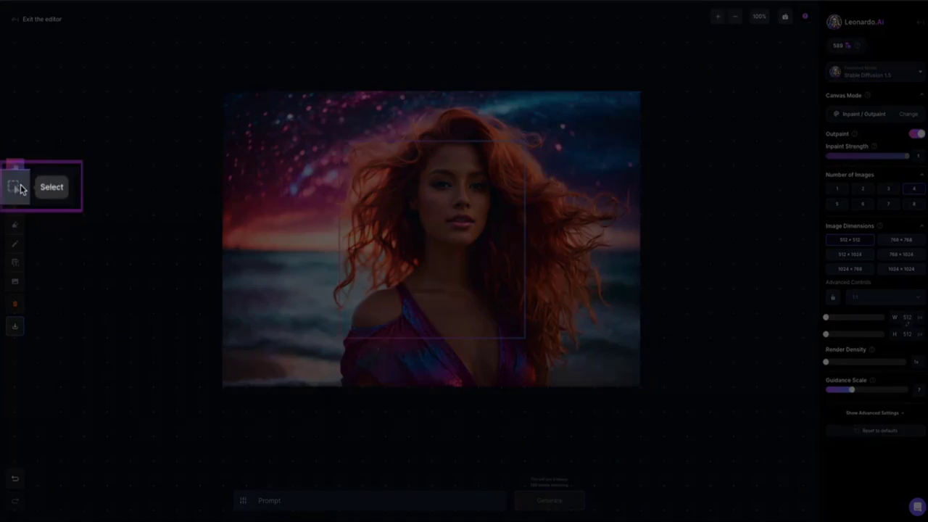
{"action": "left_click", "coordinate": [19, 188]}
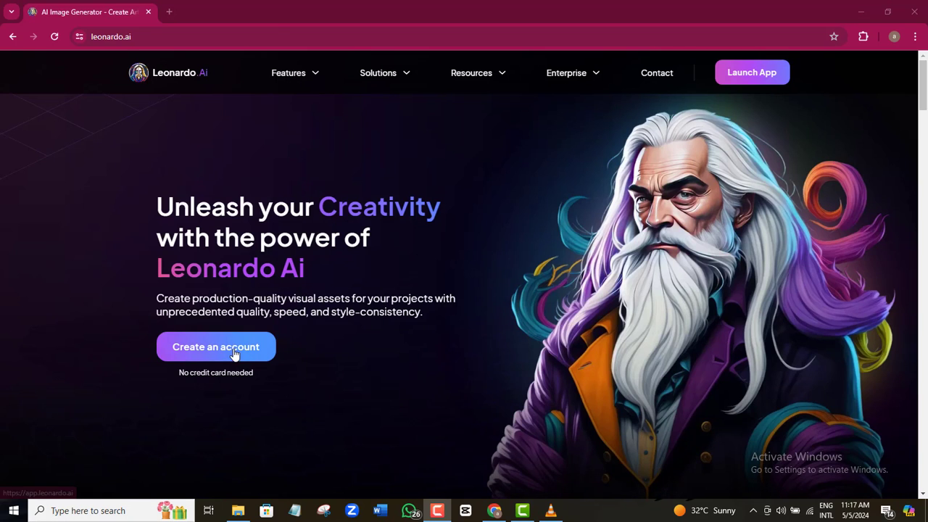
Step: Open the account creation page from the Leonardo.Ai homepage
{"action": "left_click", "coordinate": [234, 354]}
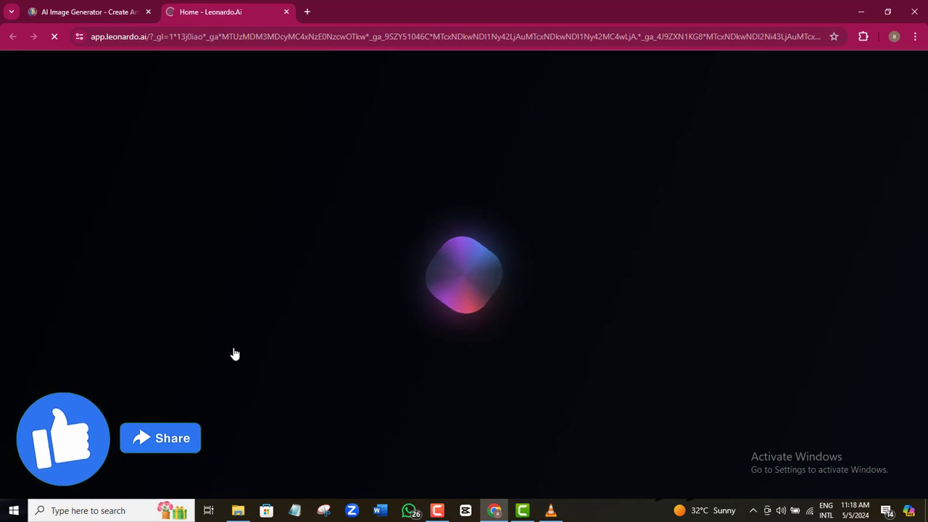